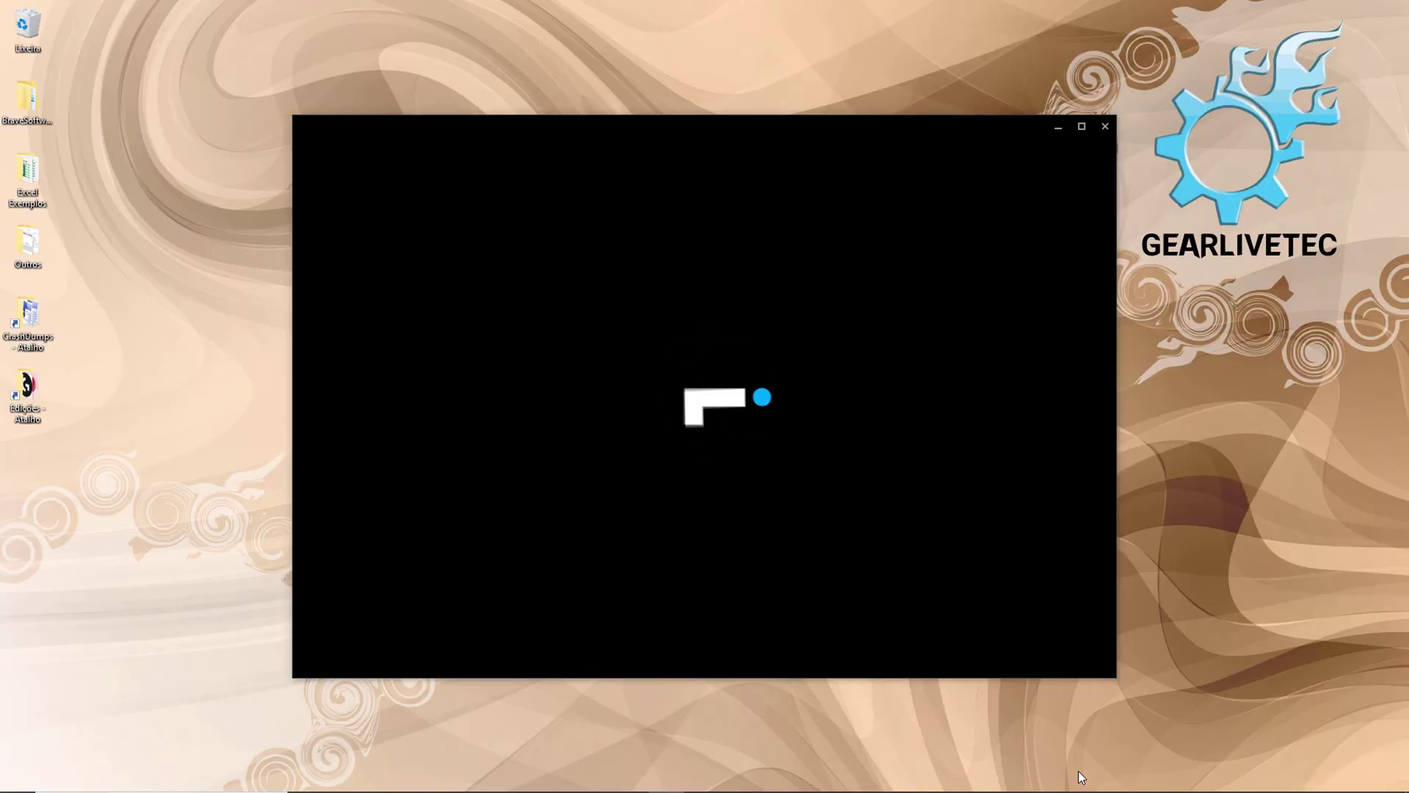
- From the taskbar jump list, open Logitech G HUB's shortcut Properties and select the target C:\Program Files\LGHUB\lghub.exe
{"action": "mouse_move", "coordinate": [848, 790]}
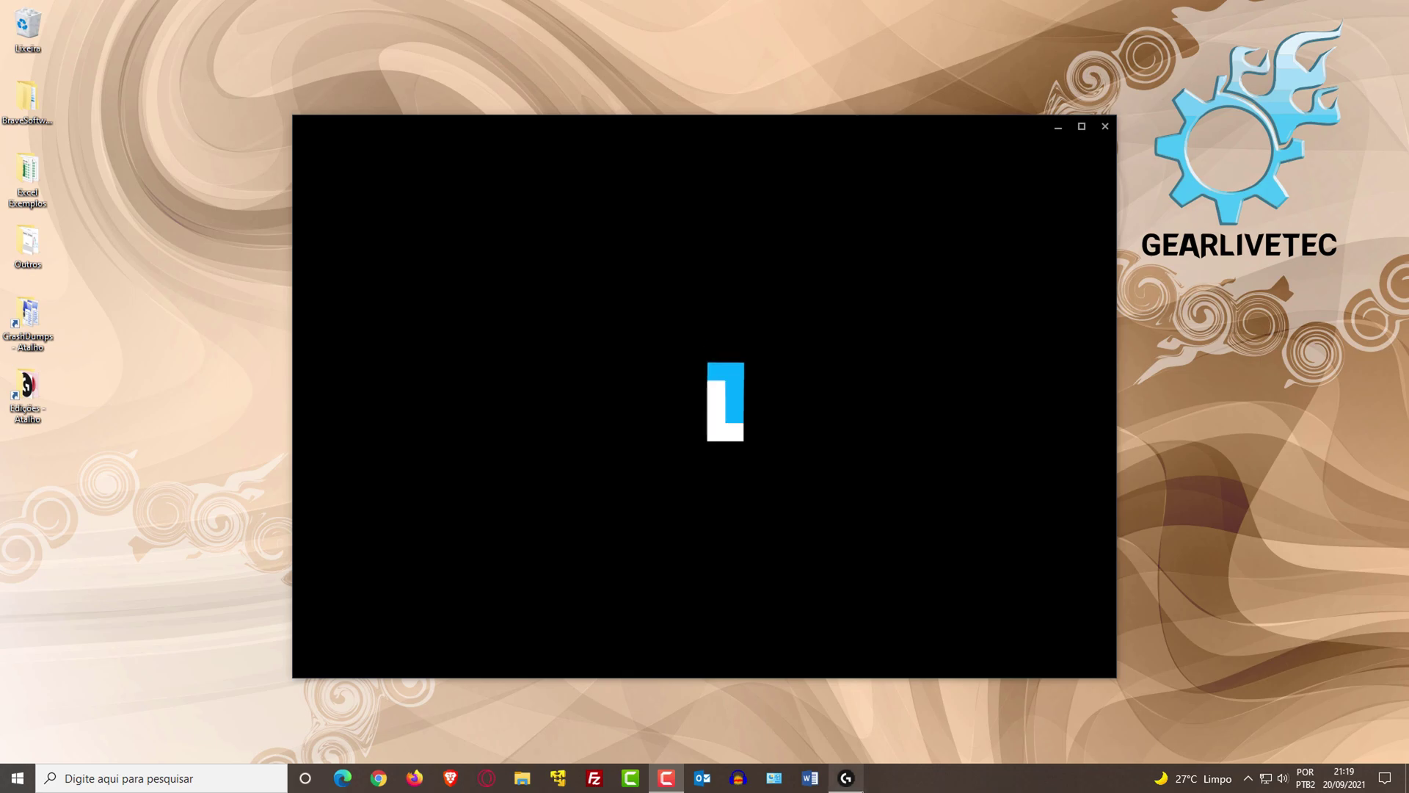
{"action": "right_click", "coordinate": [855, 786]}
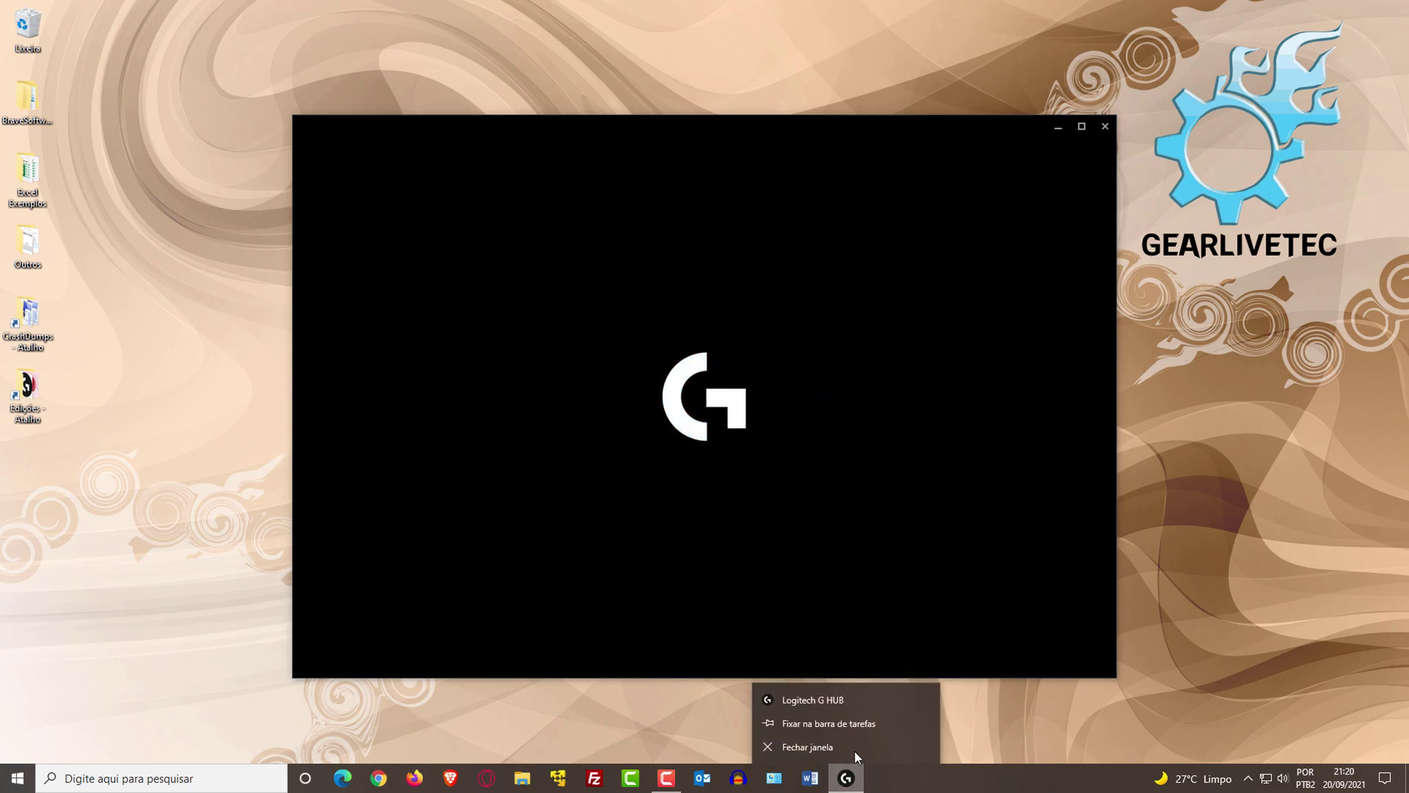
{"action": "right_click", "coordinate": [830, 702]}
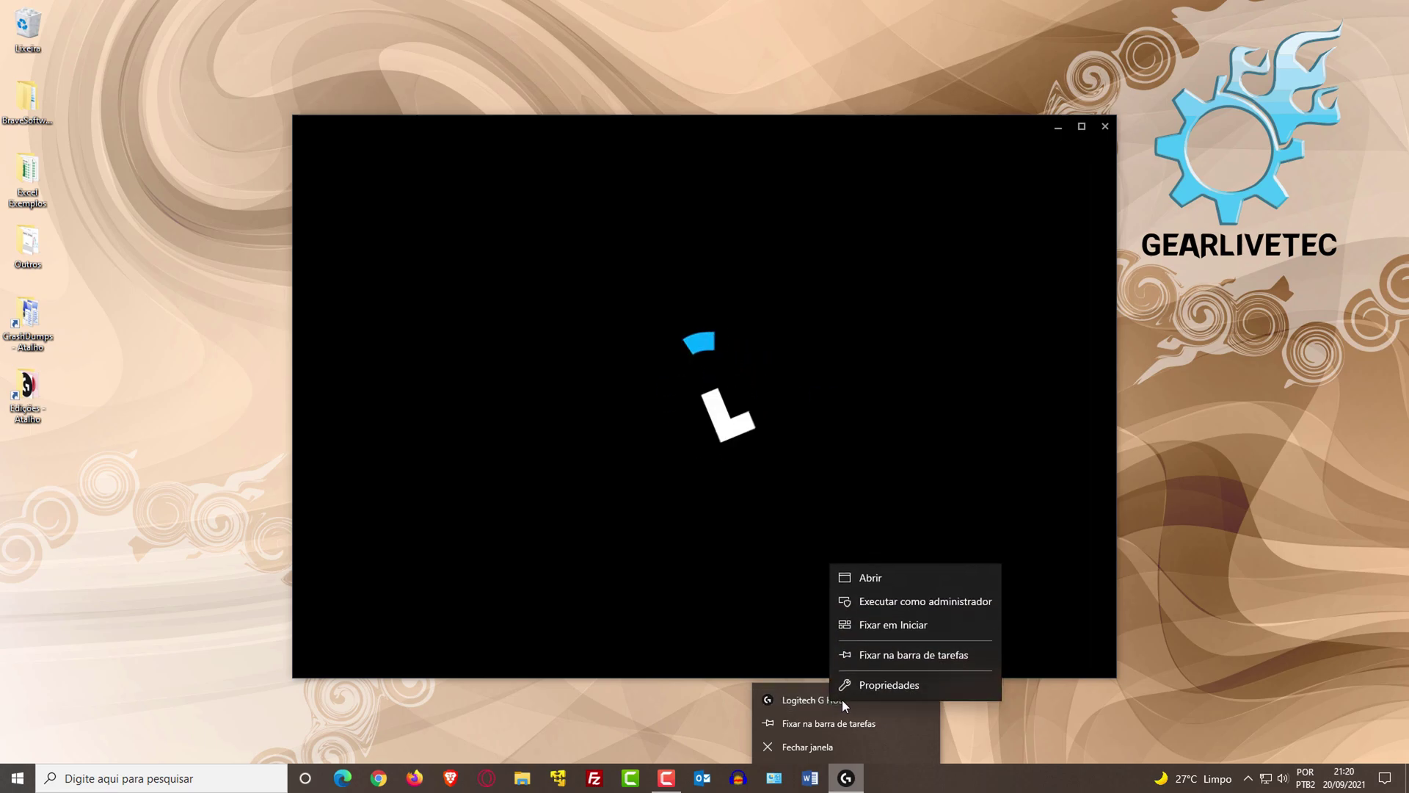
{"action": "left_click", "coordinate": [881, 690]}
{"action": "left_click", "coordinate": [771, 446]}
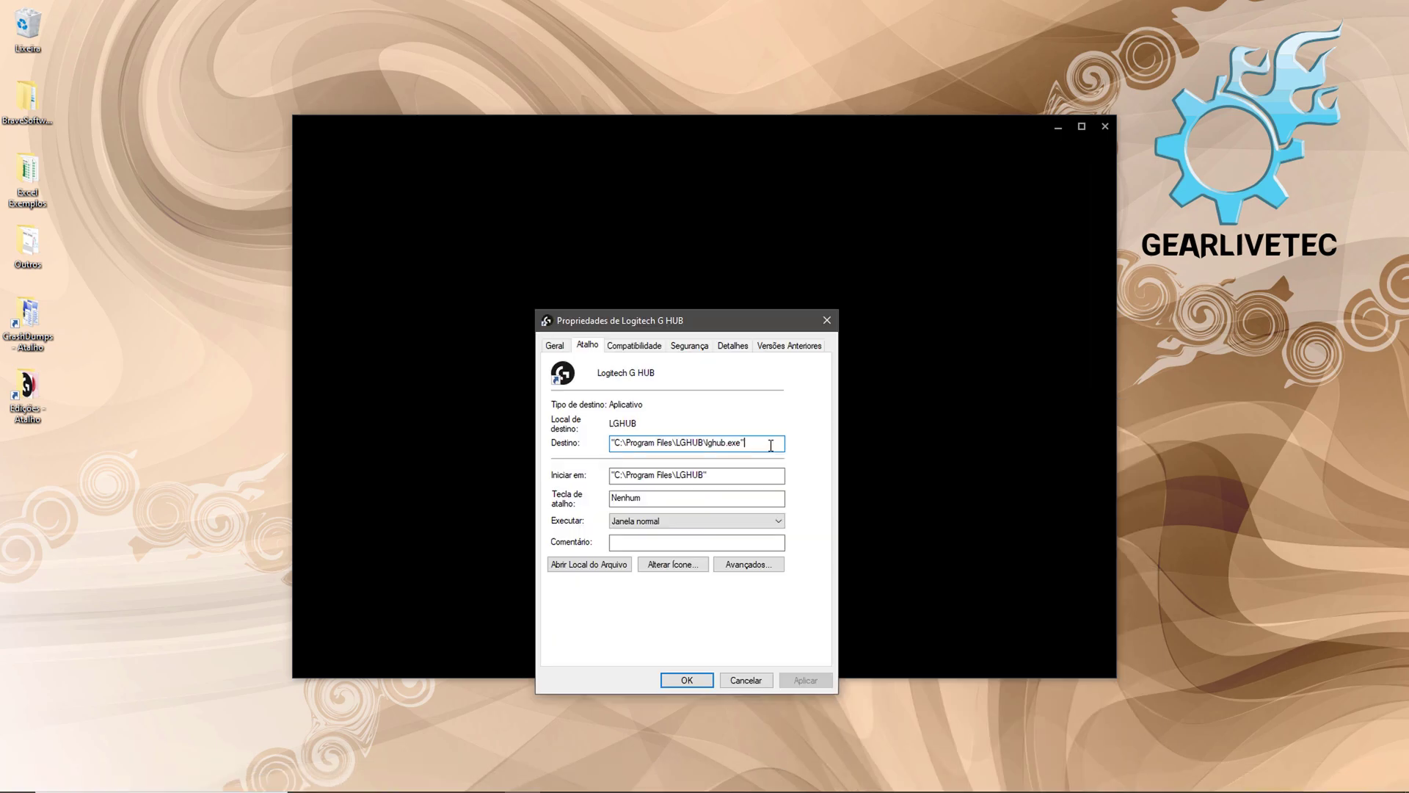
{"action": "left_click_drag", "start_coordinate": [770, 445], "coordinate": [585, 442]}
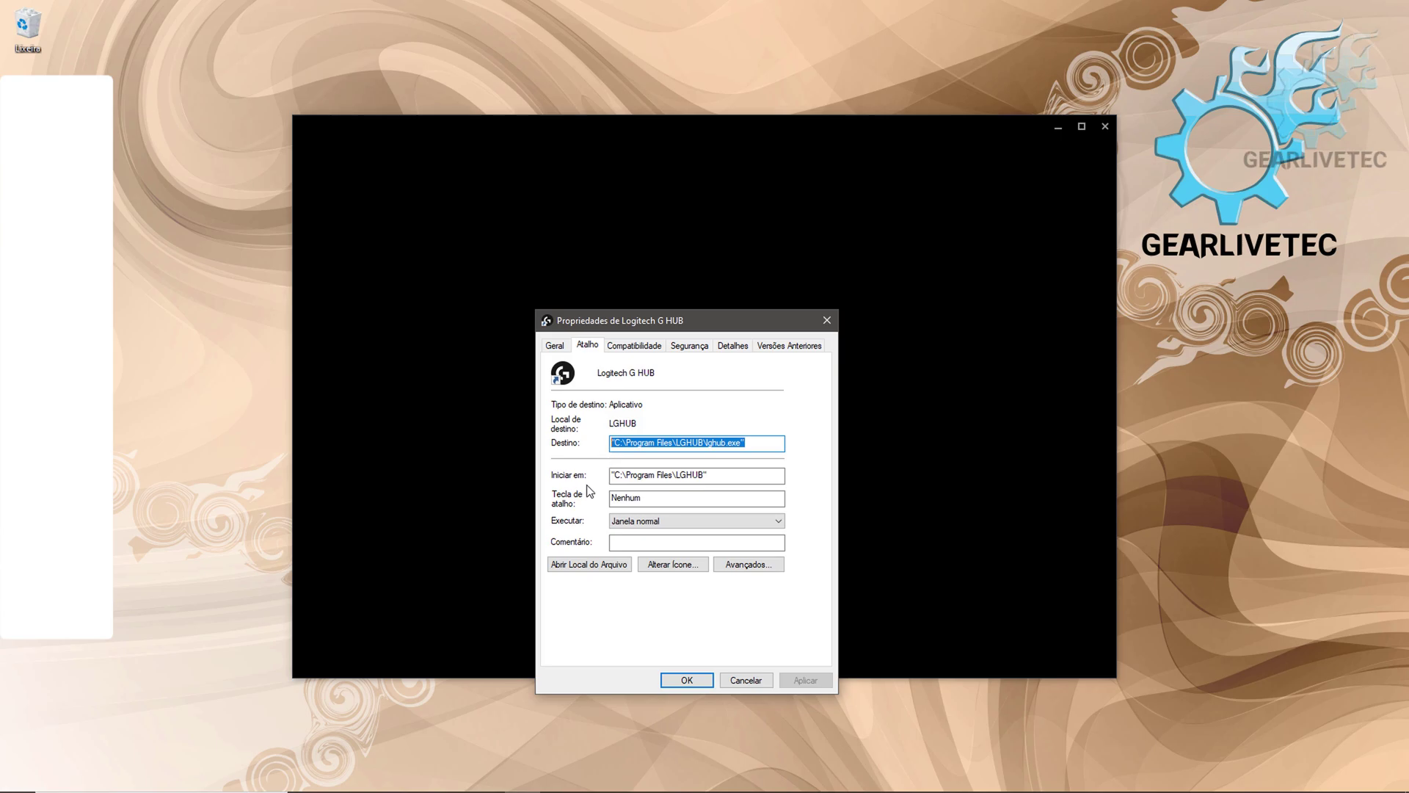
- In the shortcut's file location, tick 'Executar este programa como administrador' on lghub_updater.exe's Compatibilidade tab and confirm
{"action": "left_click", "coordinate": [580, 569]}
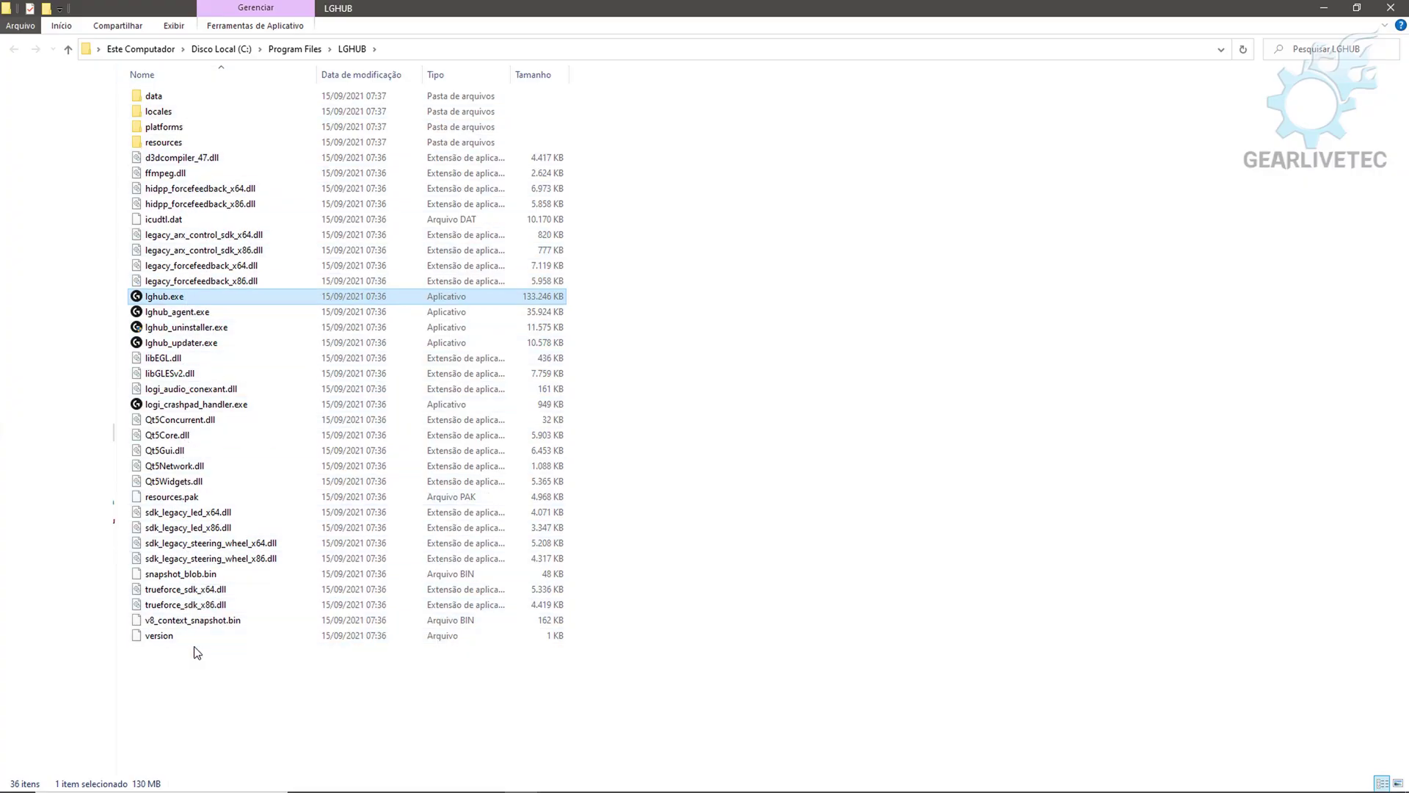
{"action": "right_click", "coordinate": [186, 347]}
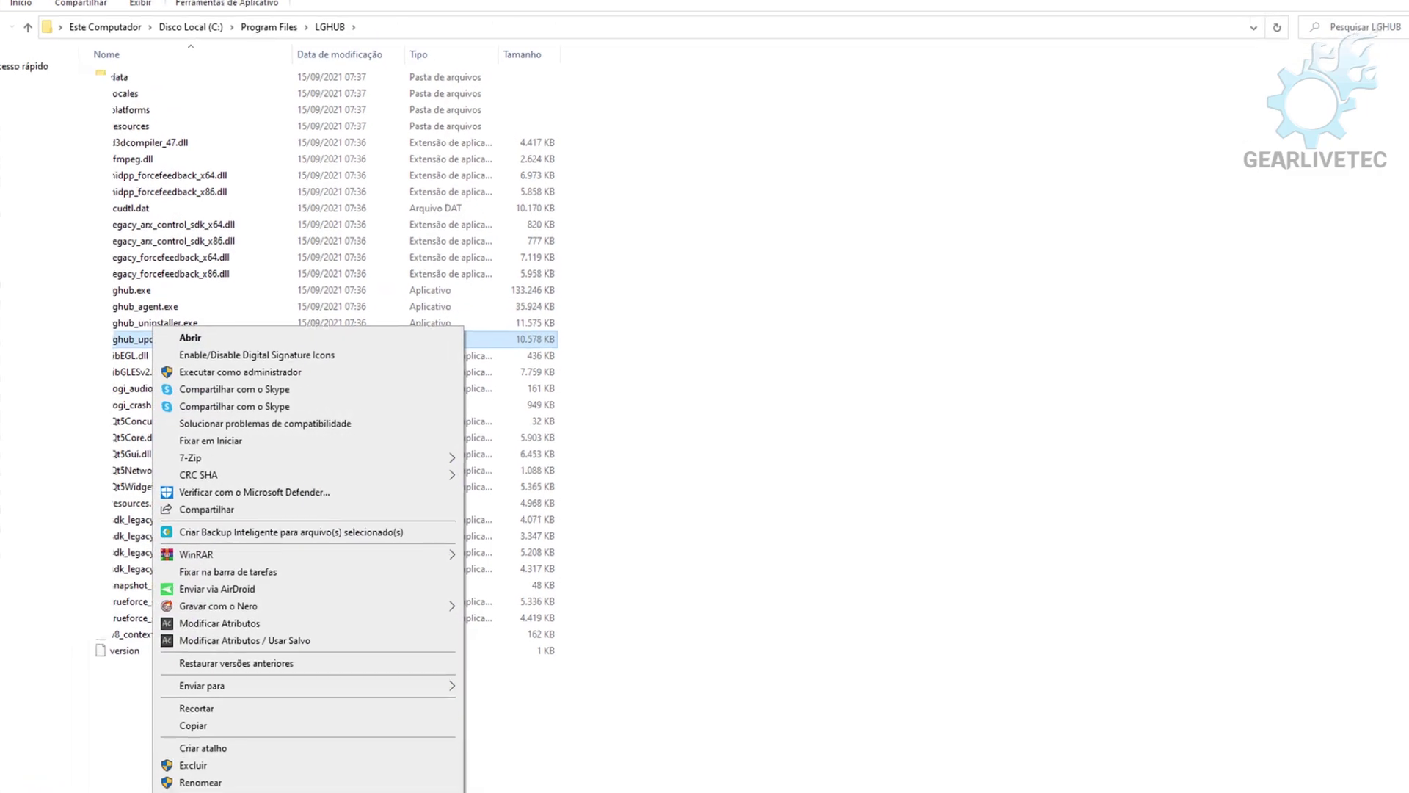
{"action": "left_click", "coordinate": [205, 791]}
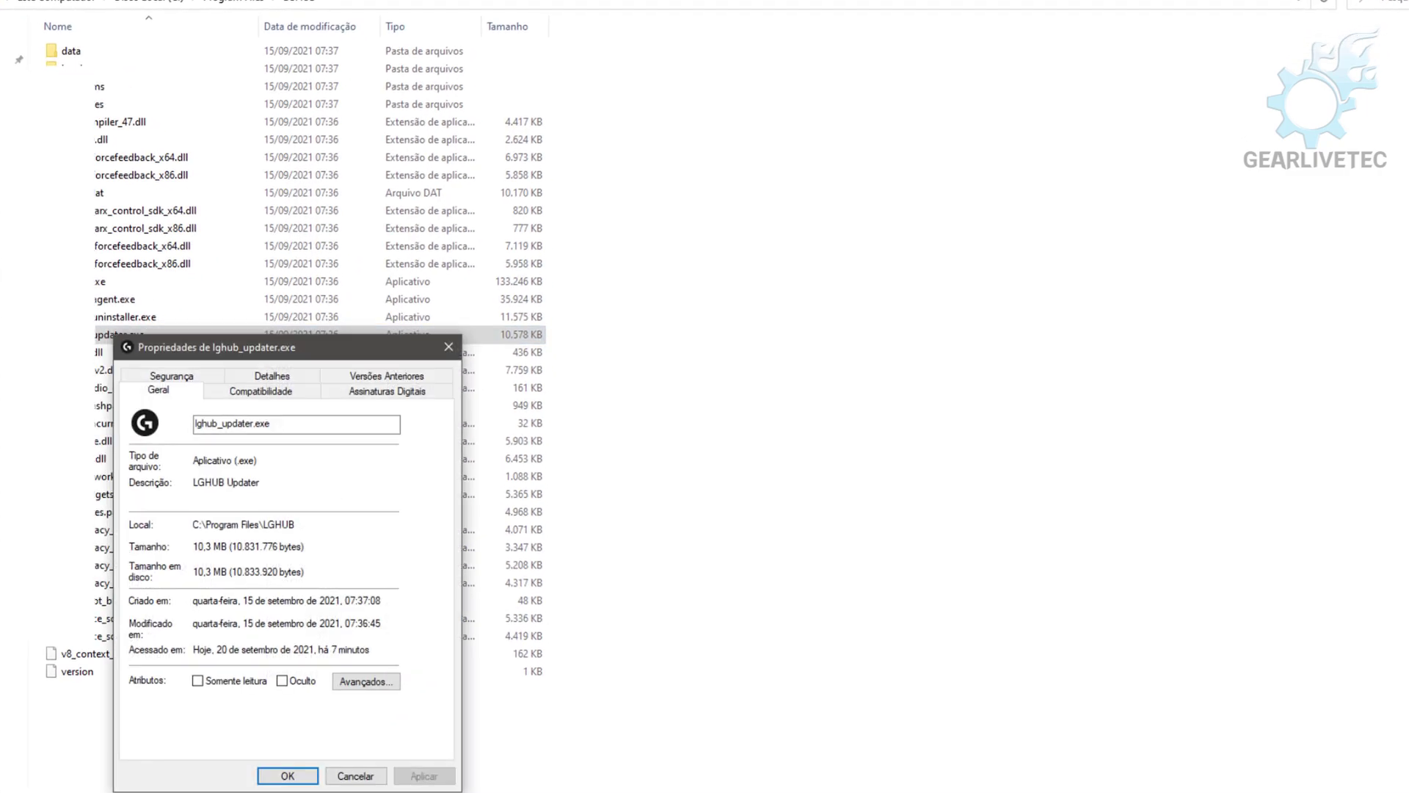
{"action": "left_click", "coordinate": [242, 395]}
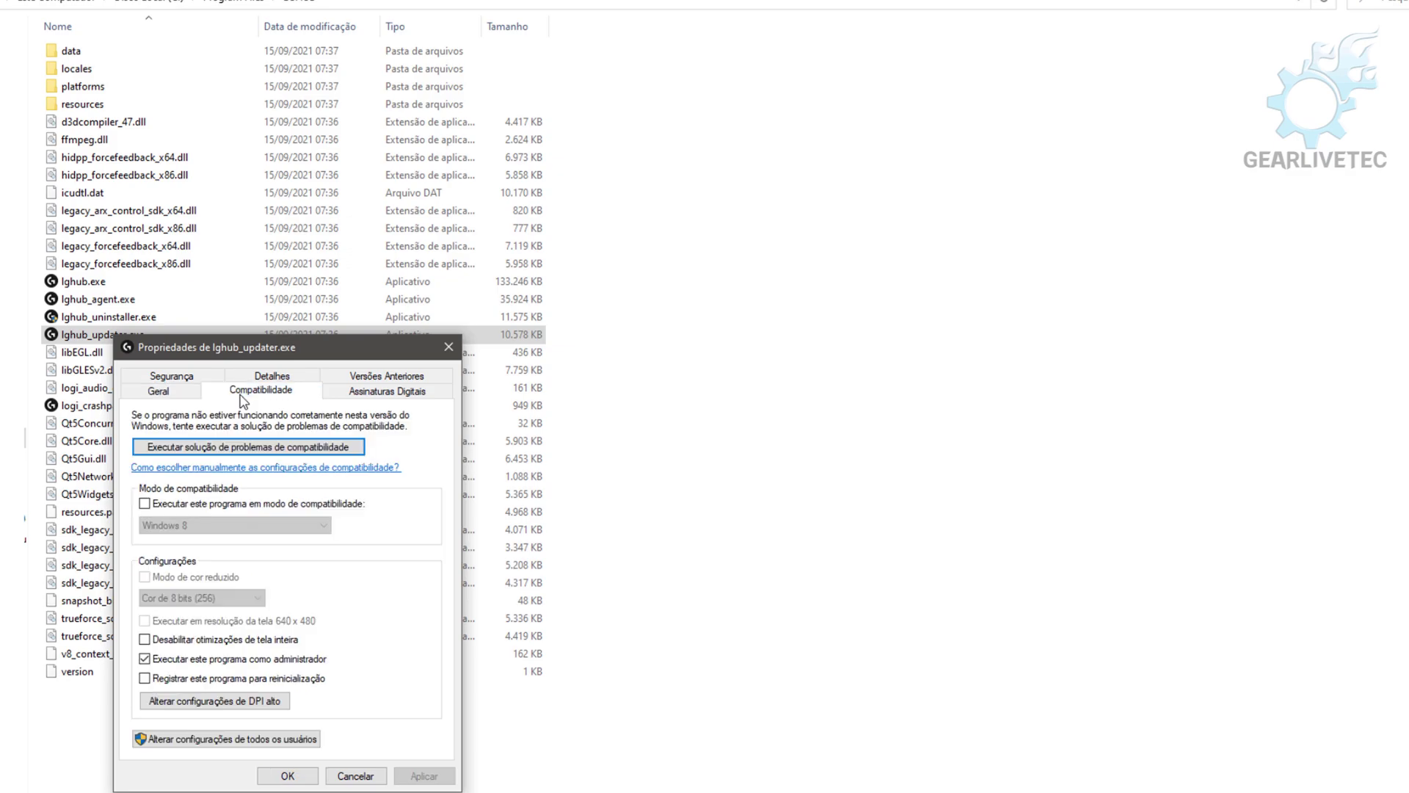
{"action": "left_click", "coordinate": [144, 659]}
{"action": "left_click", "coordinate": [287, 777]}
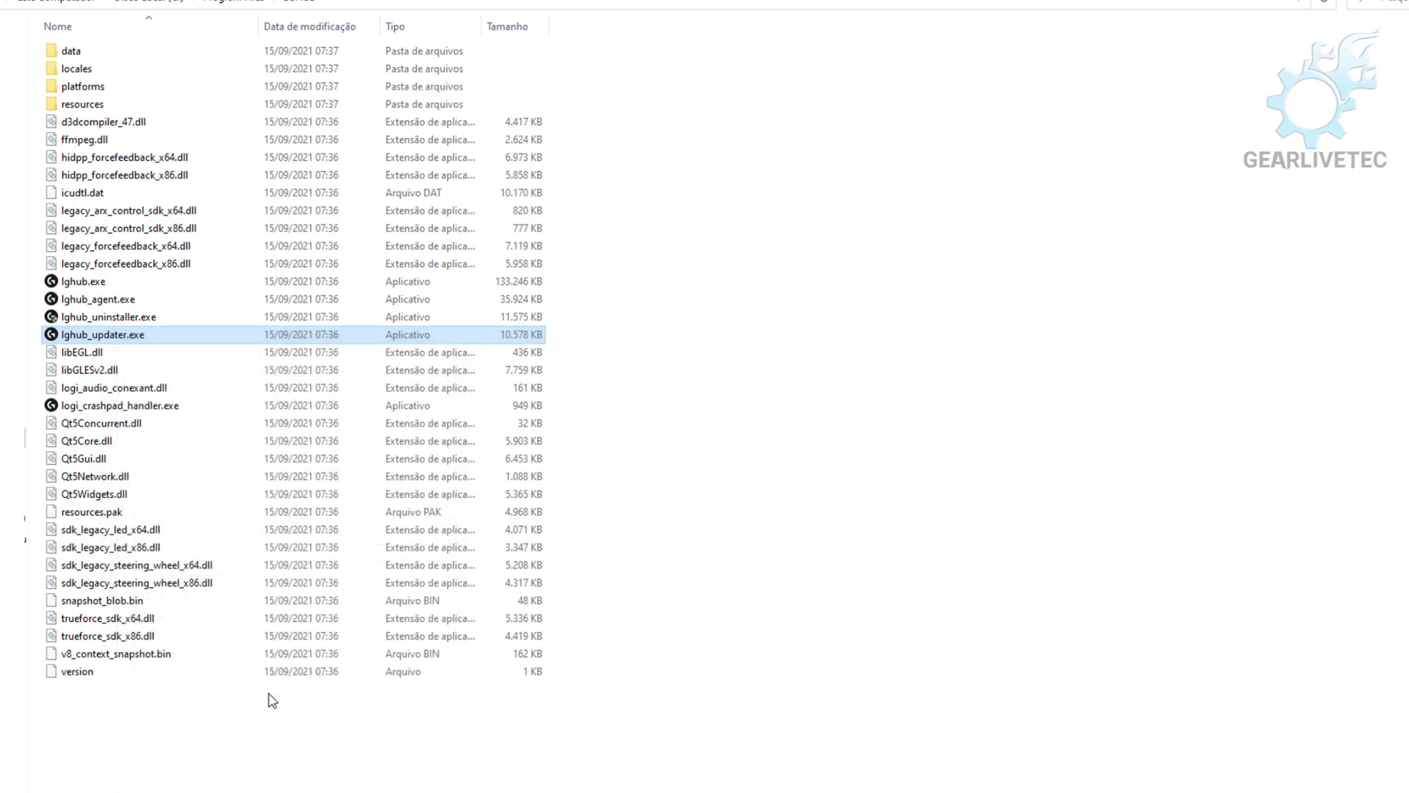
- Launch lghub_updater.exe and answer Sim at the User Account Control prompt
{"action": "double_click", "coordinate": [119, 339]}
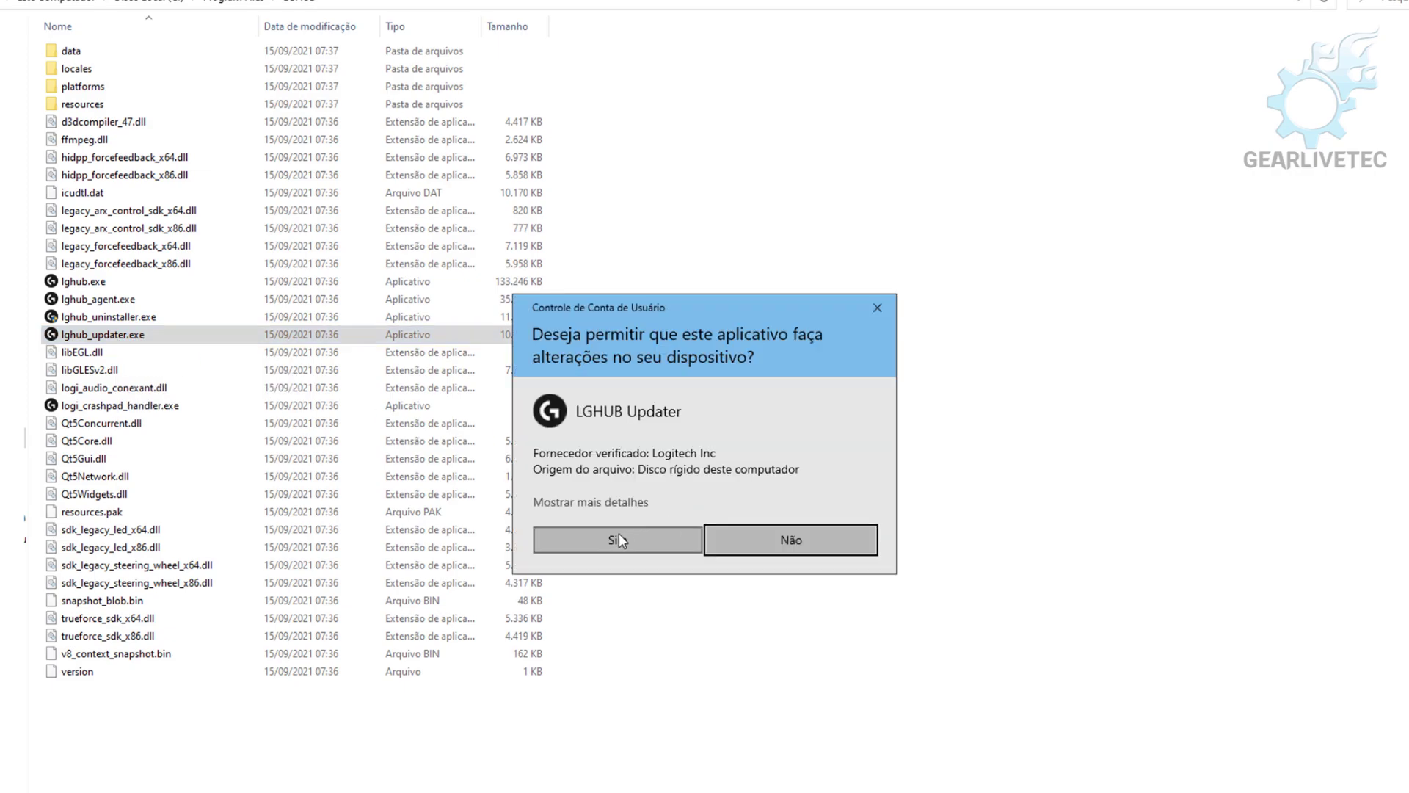
{"action": "left_click", "coordinate": [571, 550]}
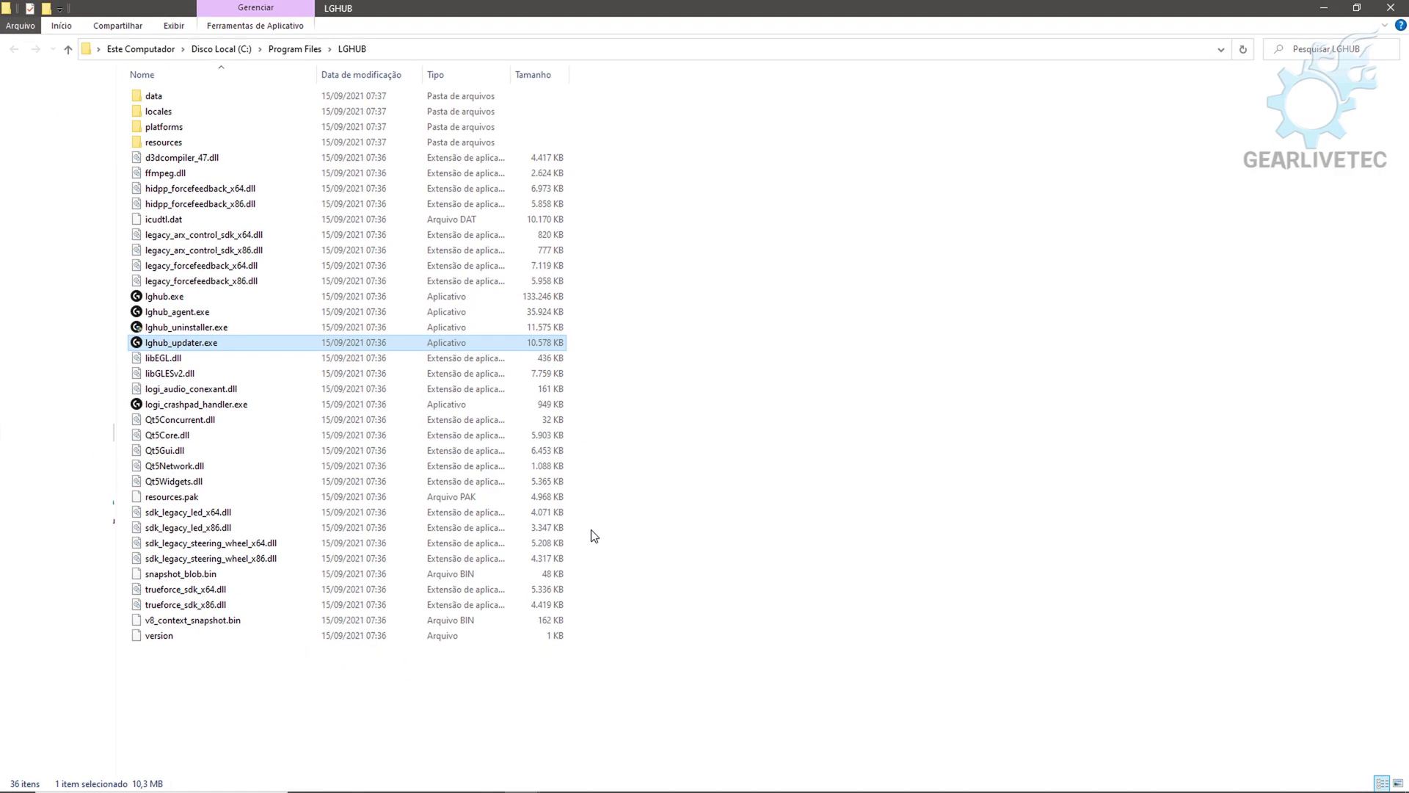
{"action": "mouse_move", "coordinate": [16, 782]}
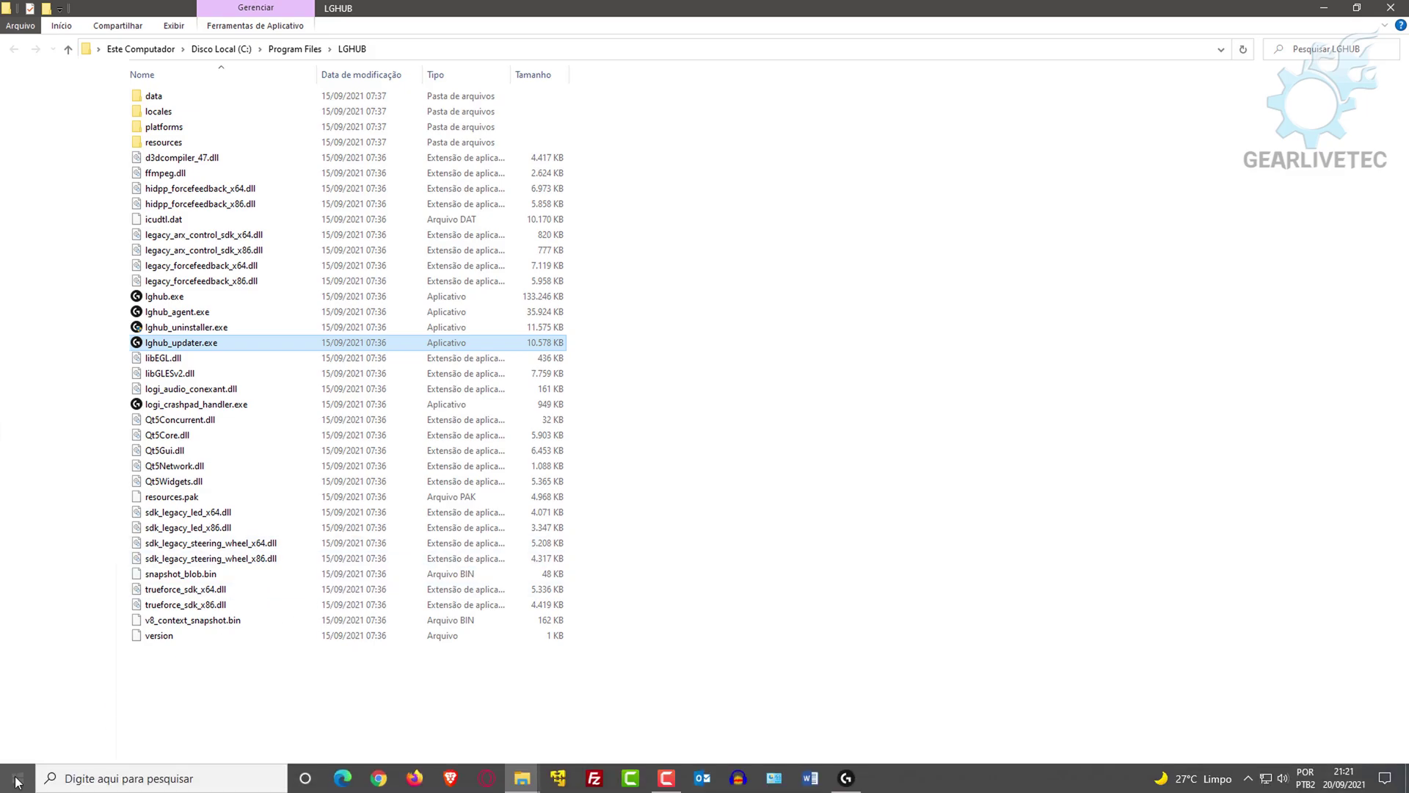
- Search 'msconfig' in Windows Search and open Configuração do Sistema
{"action": "left_click", "coordinate": [67, 781]}
{"action": "type", "text": "ms"}
{"action": "key", "text": "BackSpace"}
{"action": "key", "text": "BackSpace"}
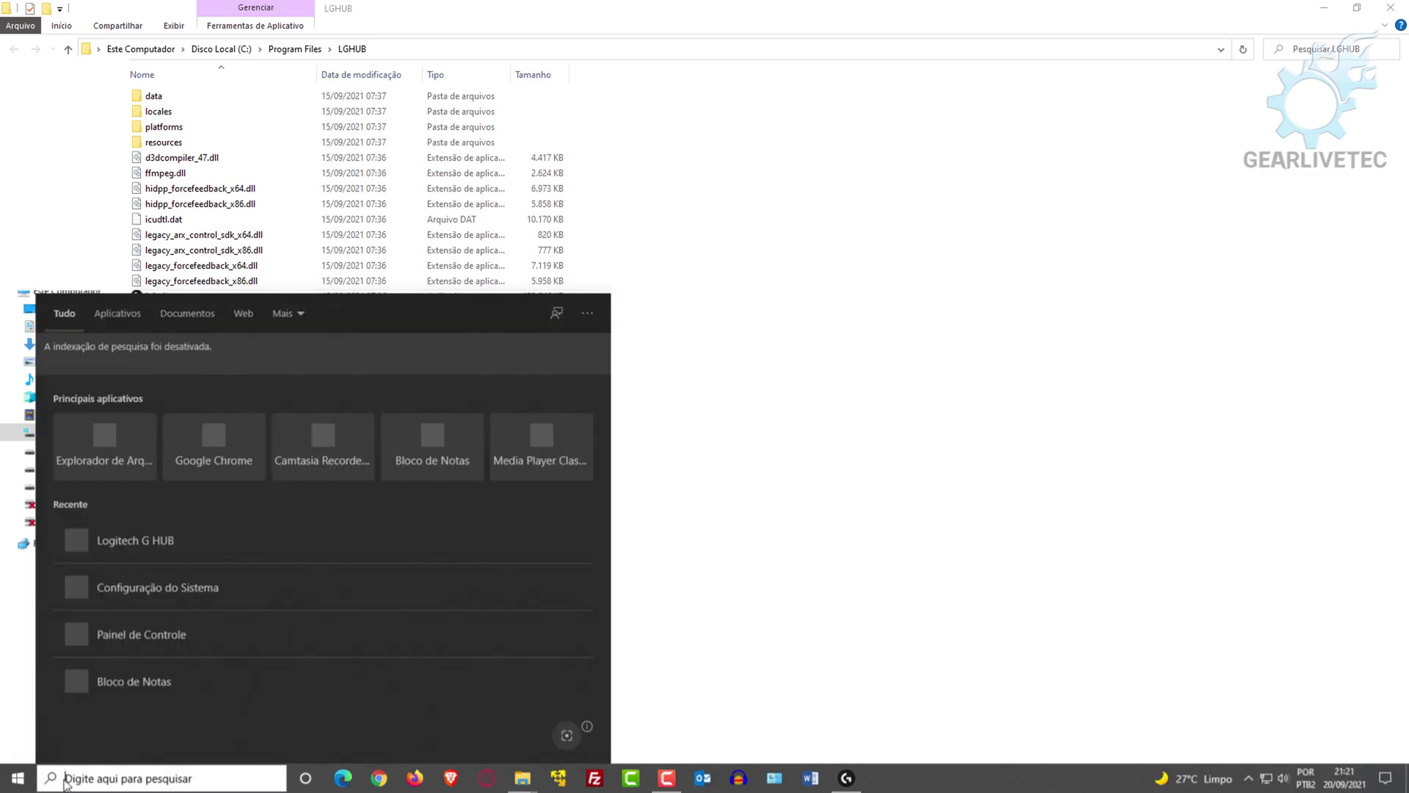
{"action": "type", "text": "msconfig"}
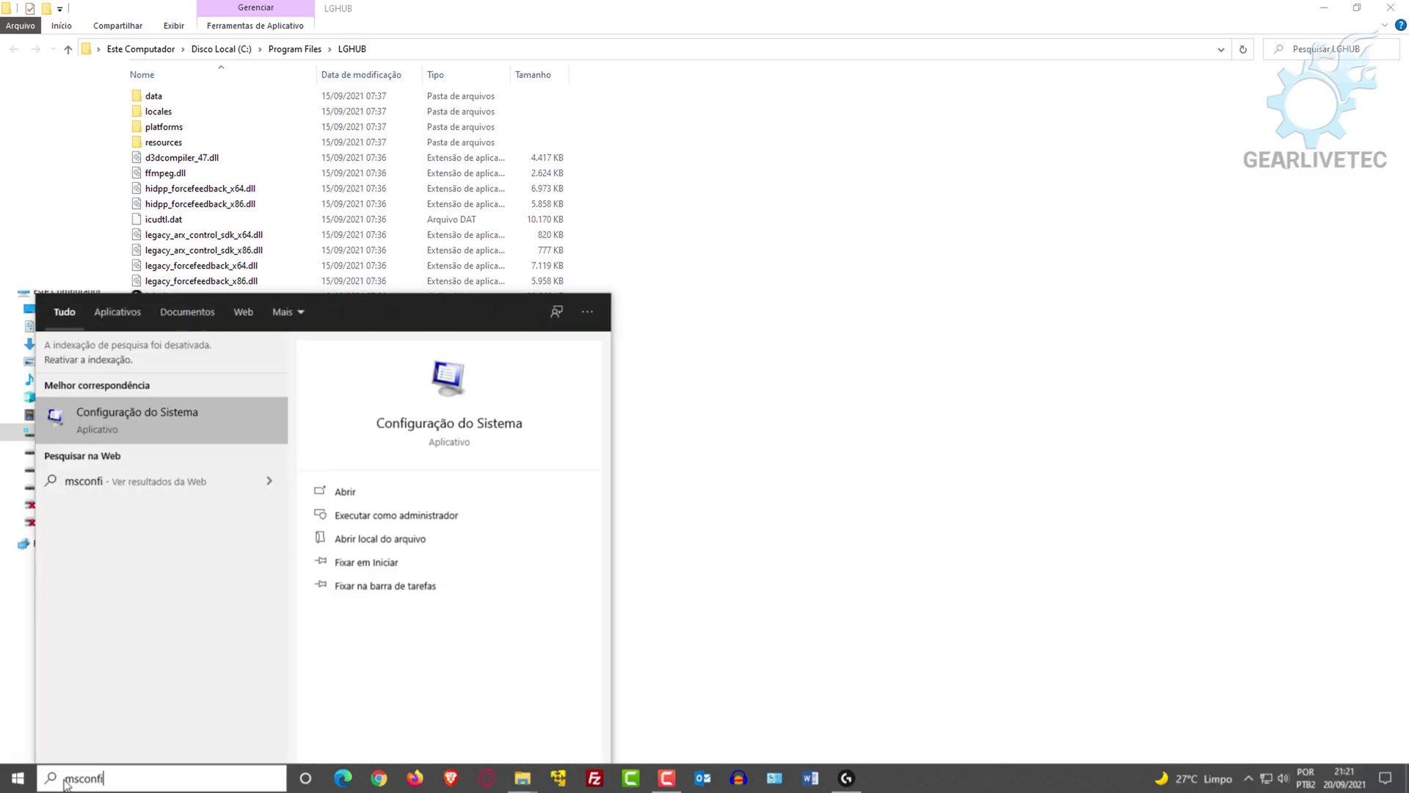
{"action": "left_click", "coordinate": [95, 423]}
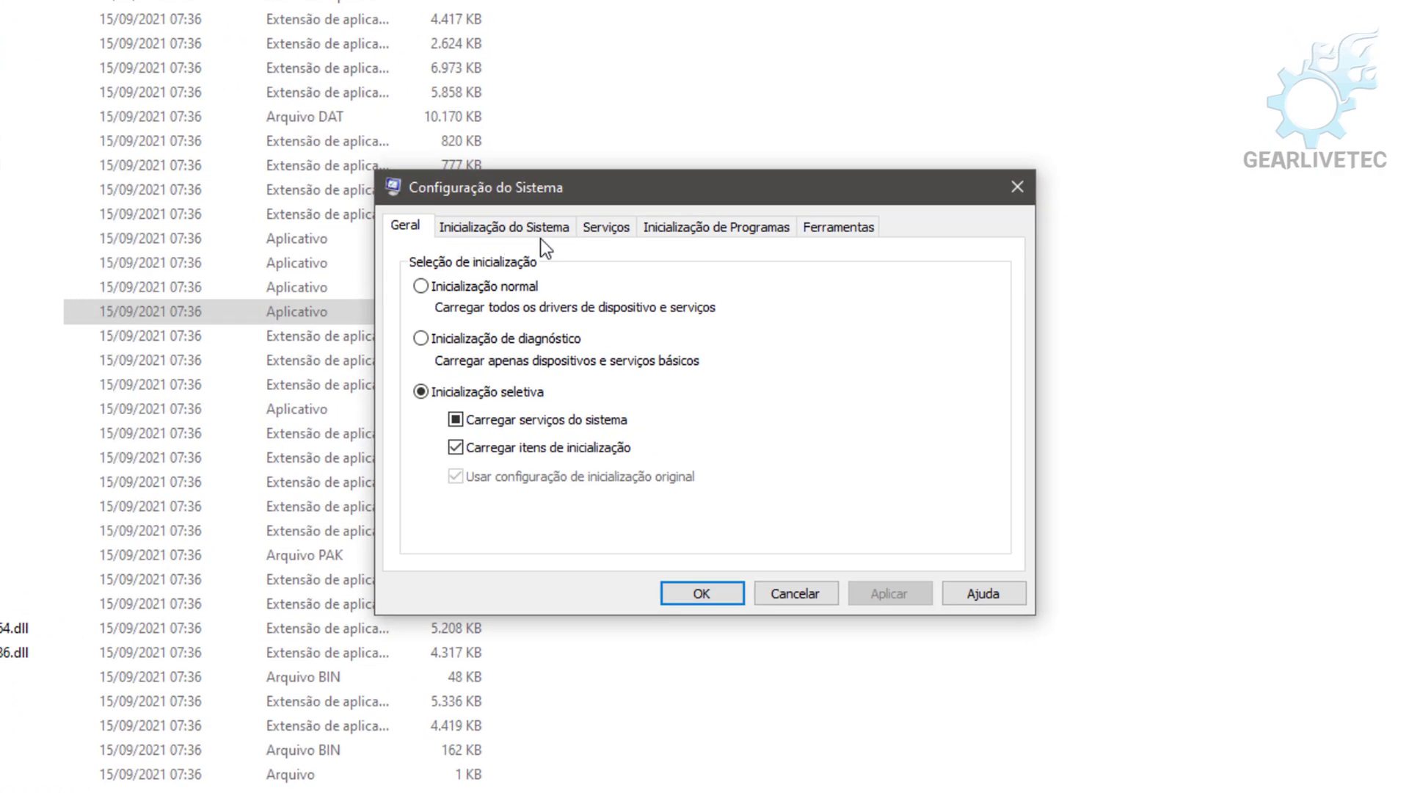
- On the Serviços tab, hide Microsoft services, tick LGHUB Updater Service, then apply and close without restarting
{"action": "left_click", "coordinate": [603, 227]}
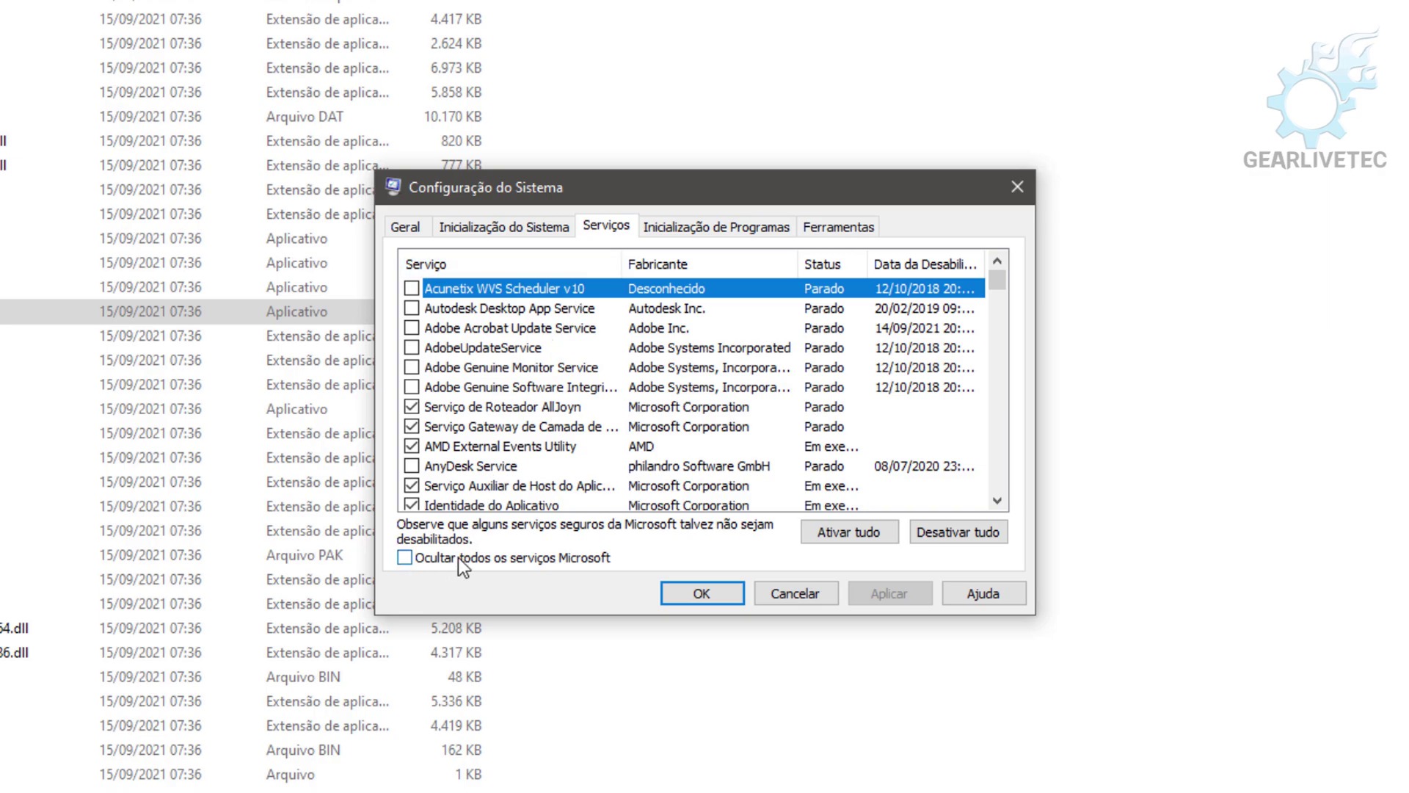
{"action": "left_click", "coordinate": [539, 561]}
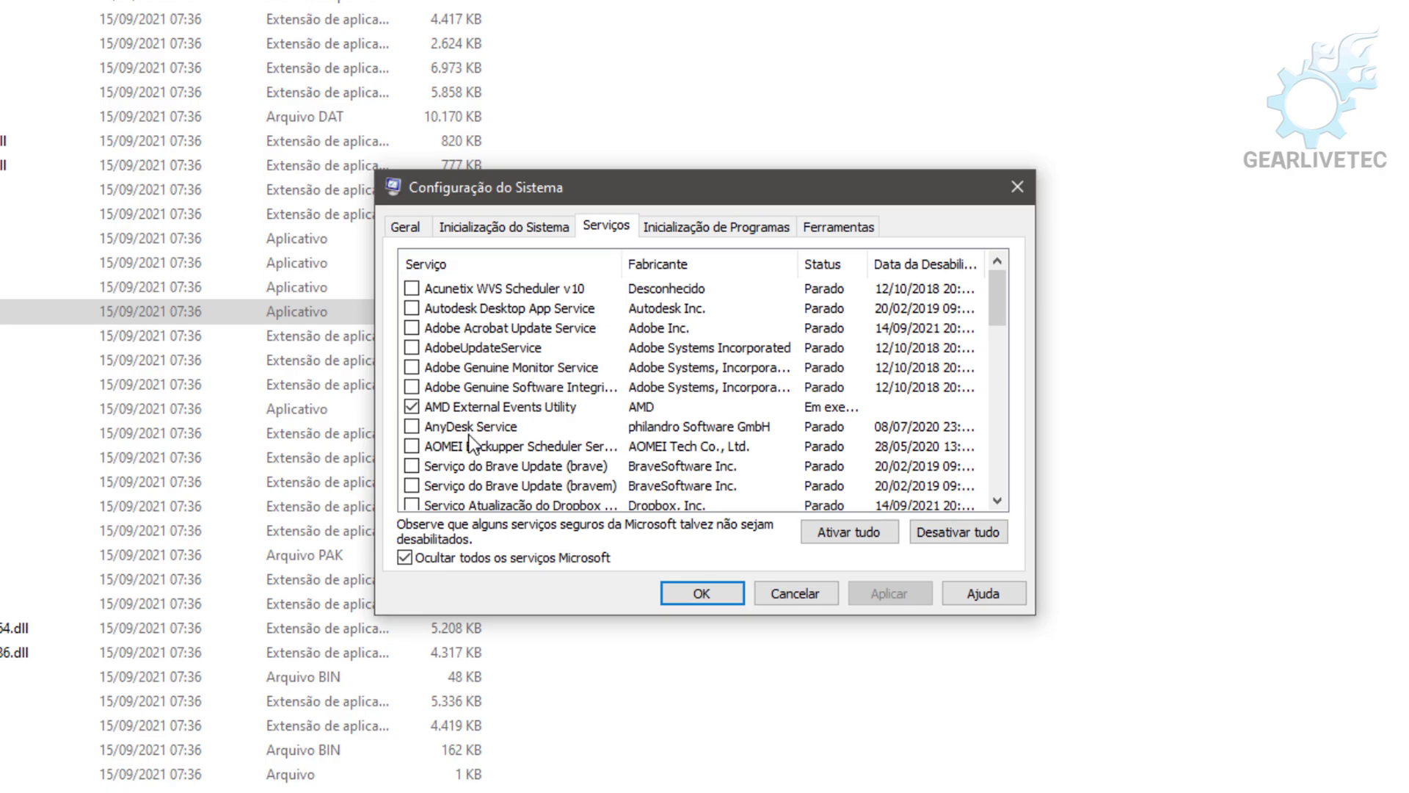
{"action": "scroll", "coordinate": [478, 331], "scroll_direction": "down", "scroll_amount": 6}
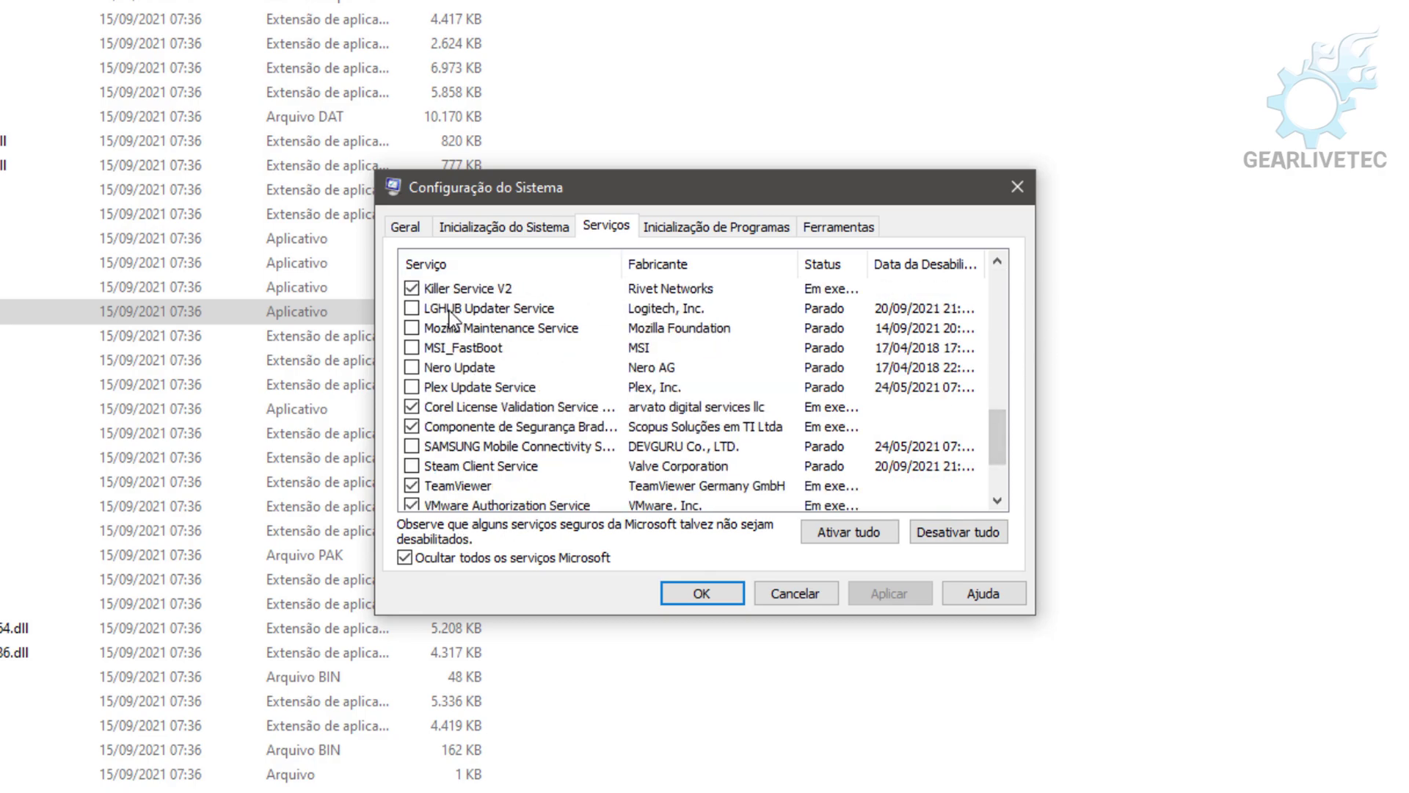
{"action": "left_click", "coordinate": [450, 312]}
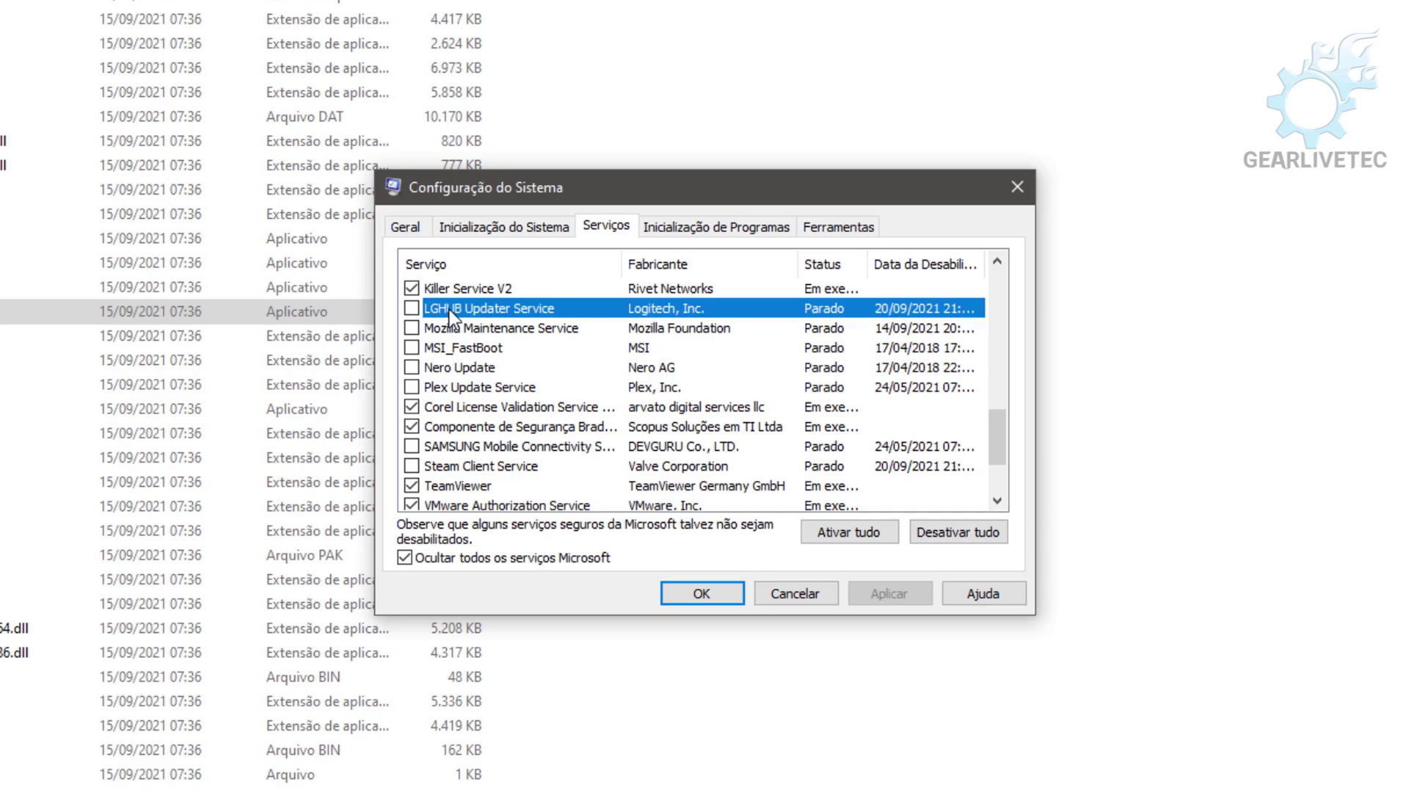
{"action": "left_click", "coordinate": [412, 308]}
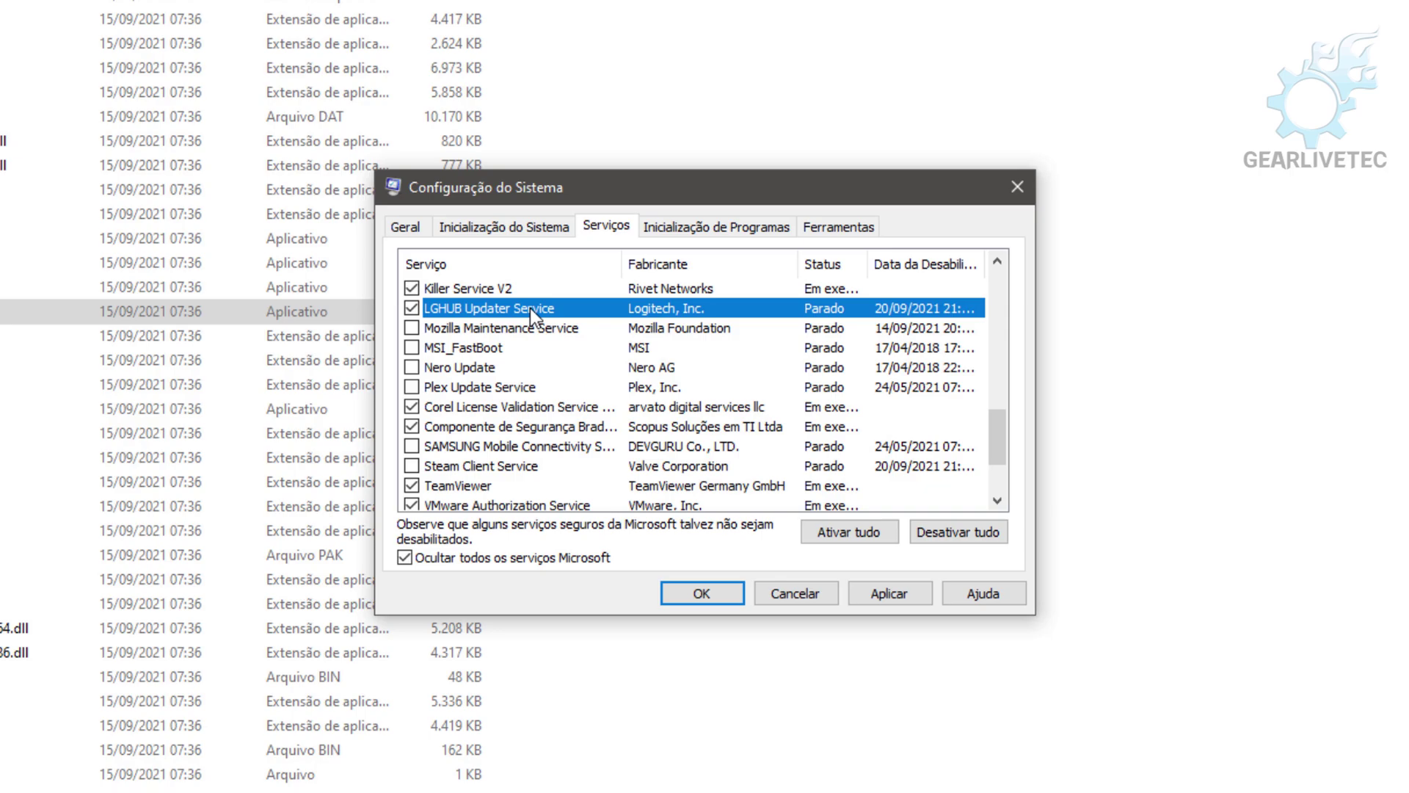
{"action": "left_click", "coordinate": [870, 597]}
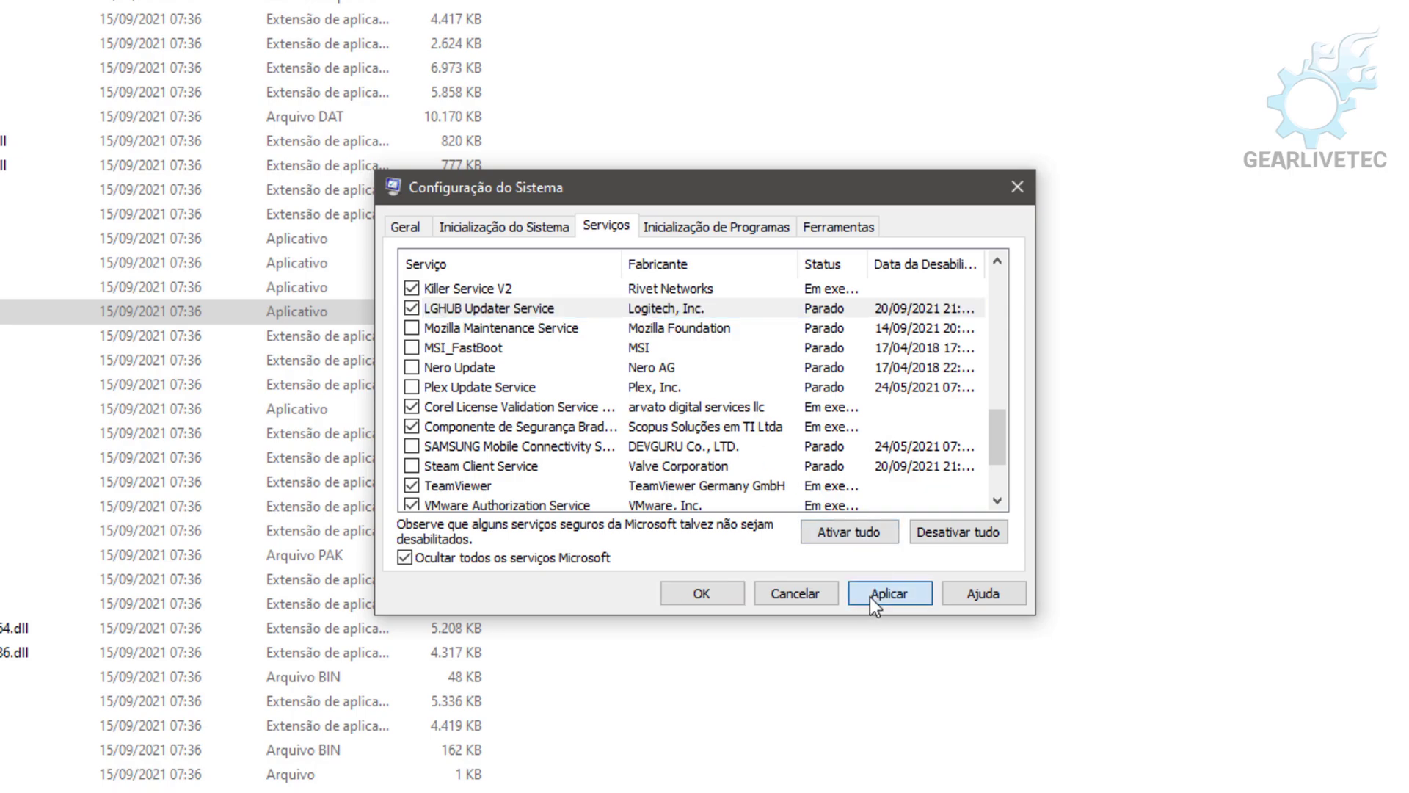
{"action": "left_click", "coordinate": [676, 586]}
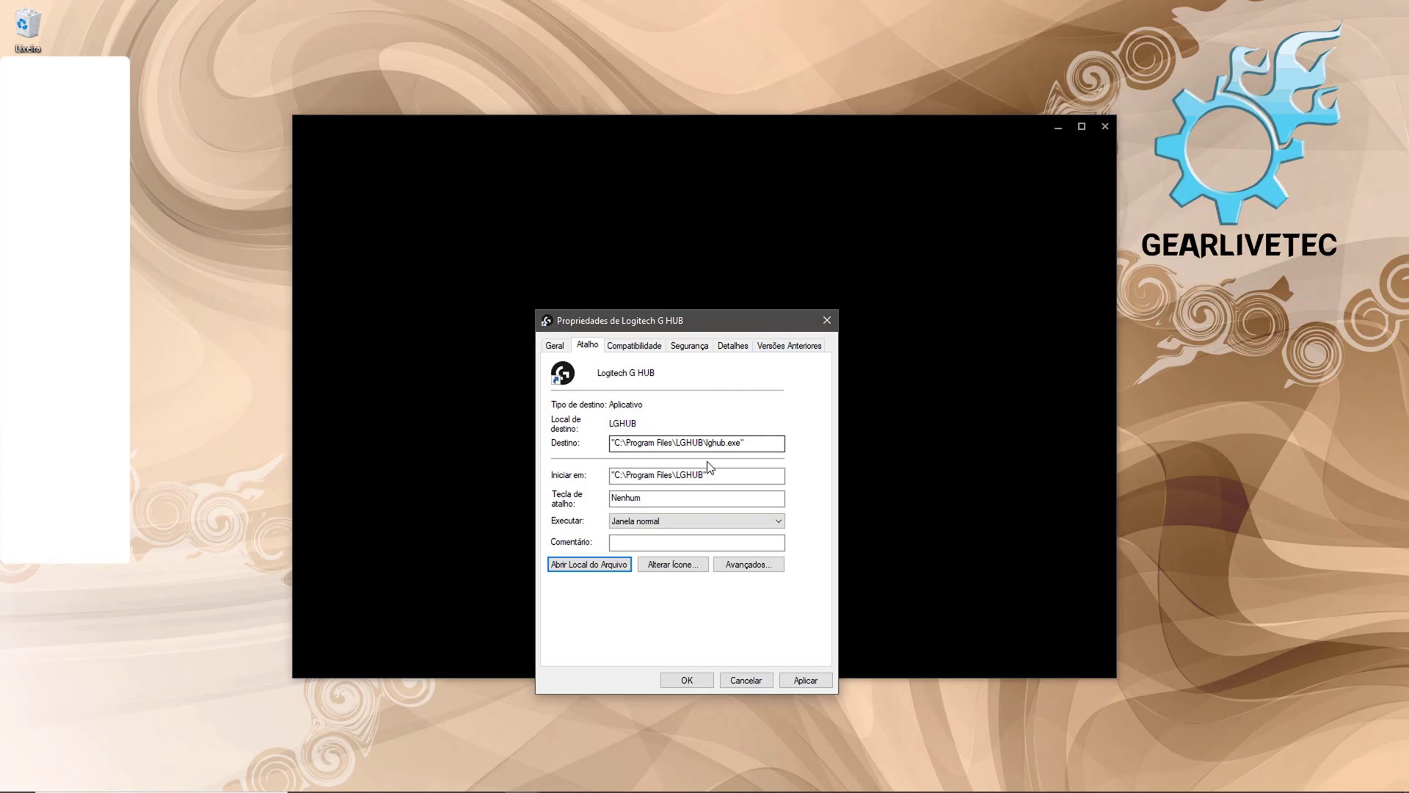
- Cancel the Propriedades de Logitech G HUB dialog, leaving the G HUB window loading
{"action": "left_click", "coordinate": [745, 679]}
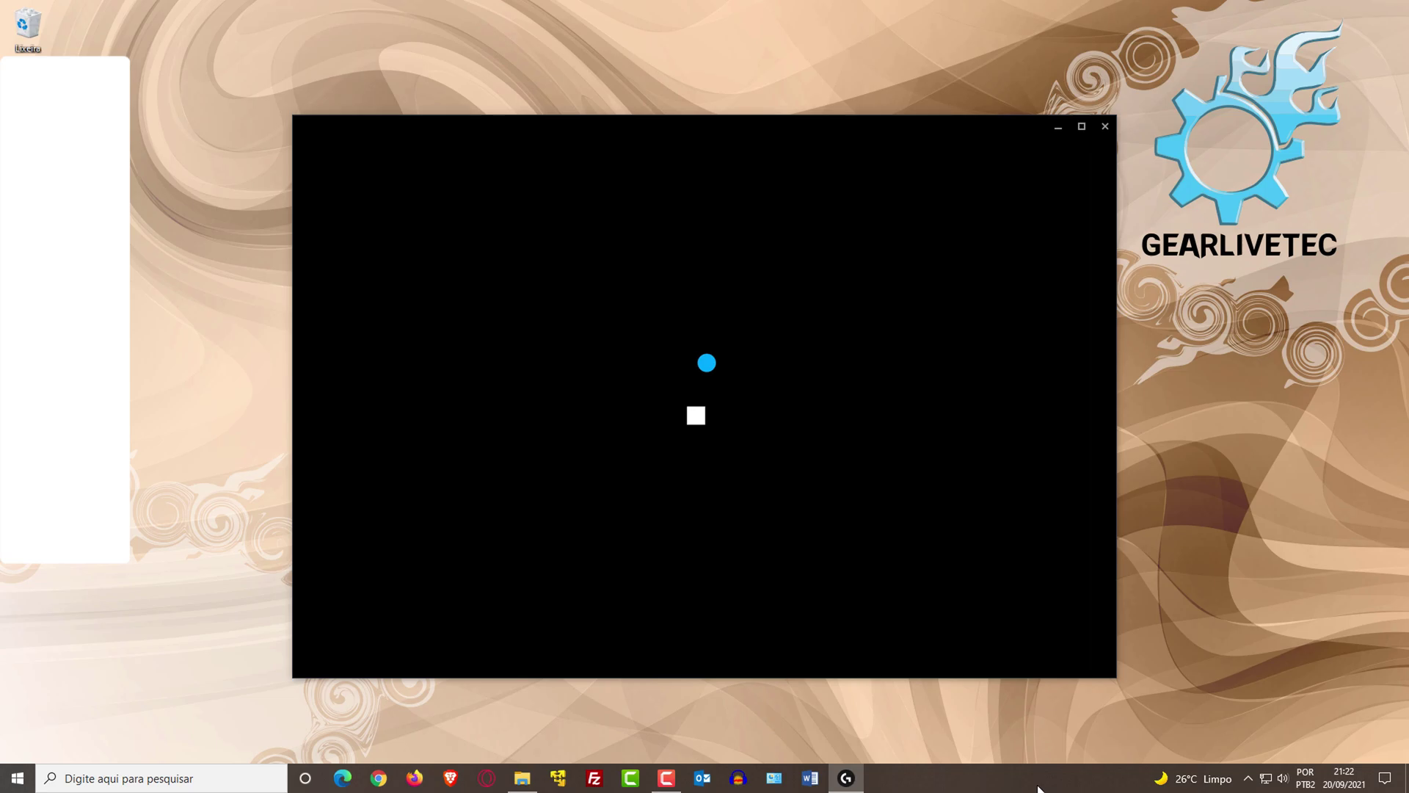
- Open Gerenciador de Tarefas from the taskbar and set LGHUB to Habilitar on the Inicializar tab
{"action": "right_click", "coordinate": [909, 784]}
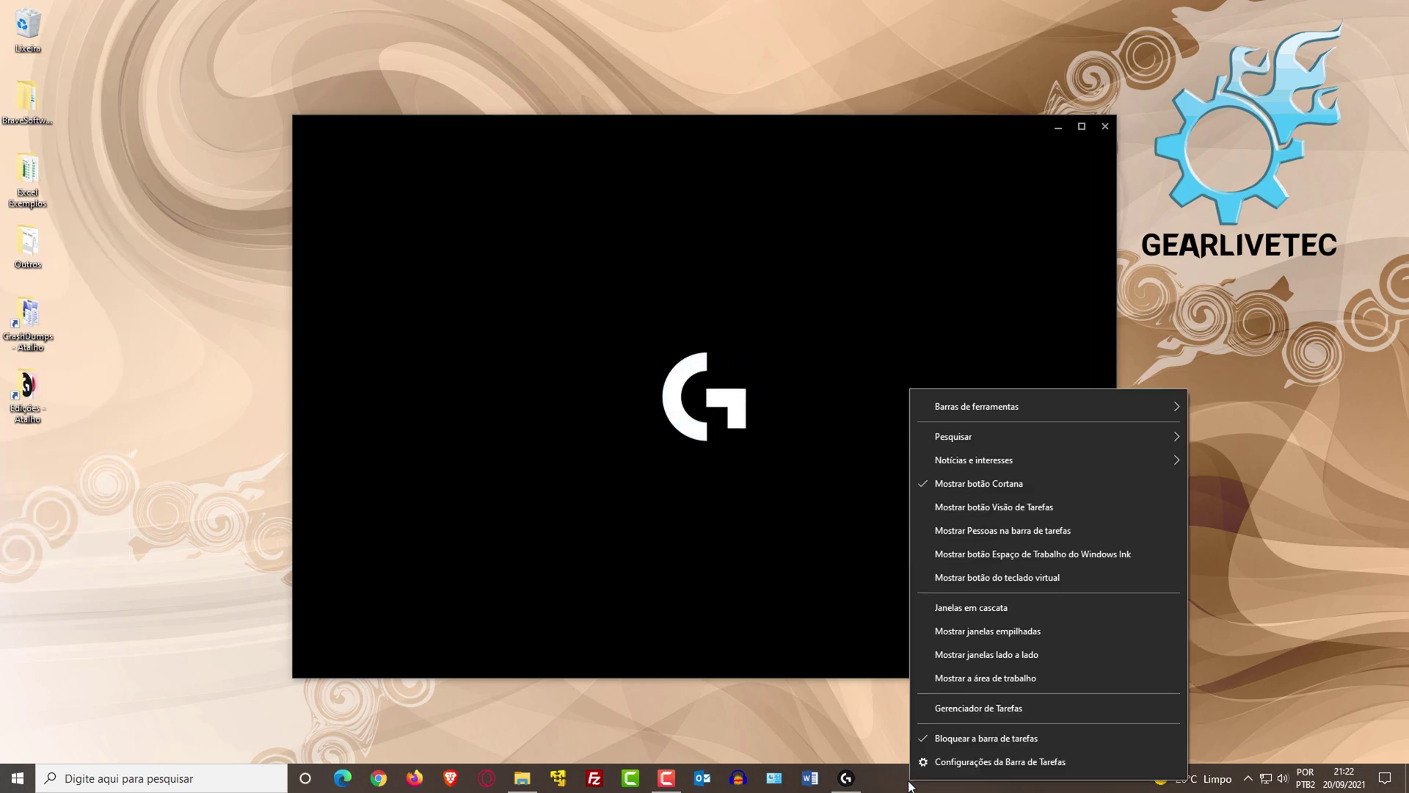
{"action": "left_click", "coordinate": [997, 709]}
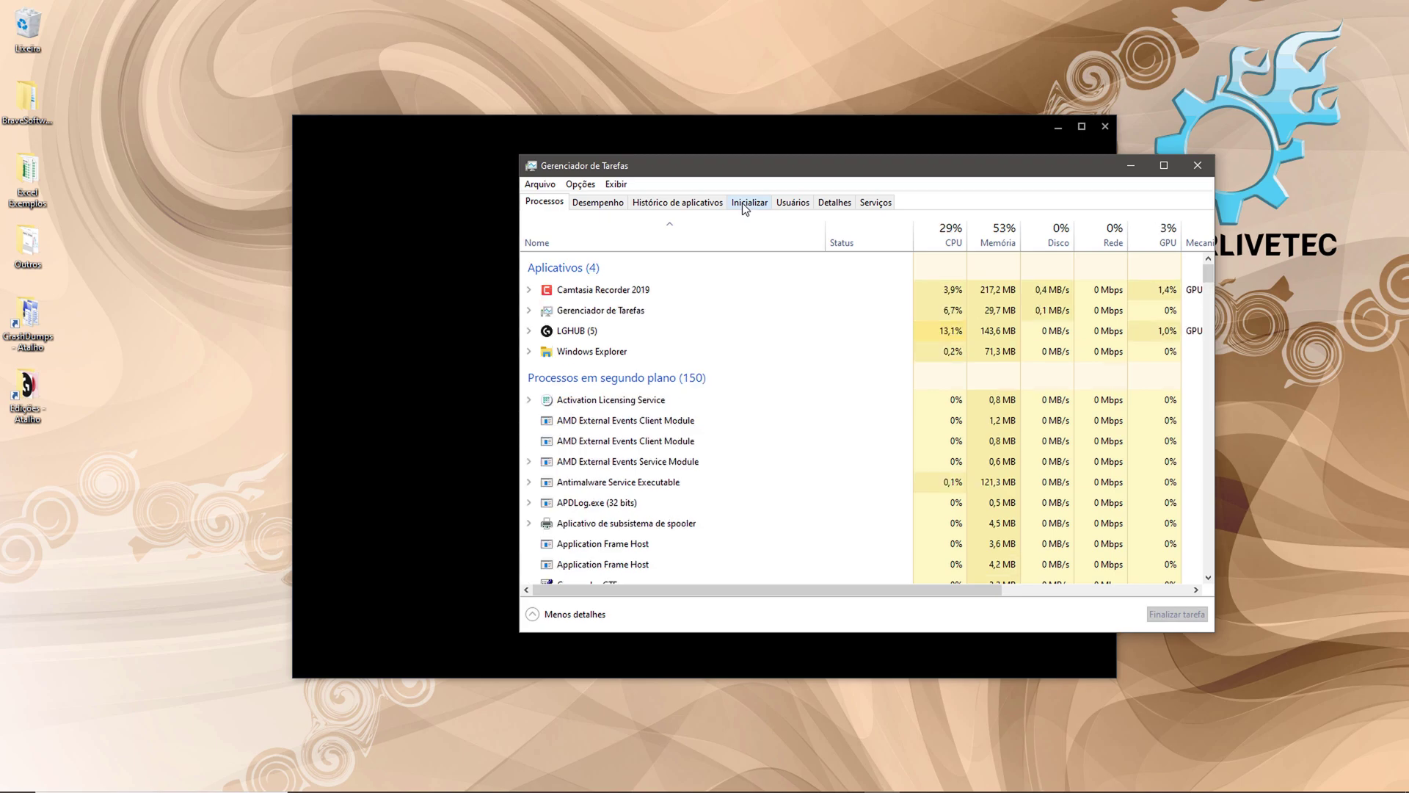
{"action": "left_click", "coordinate": [746, 208]}
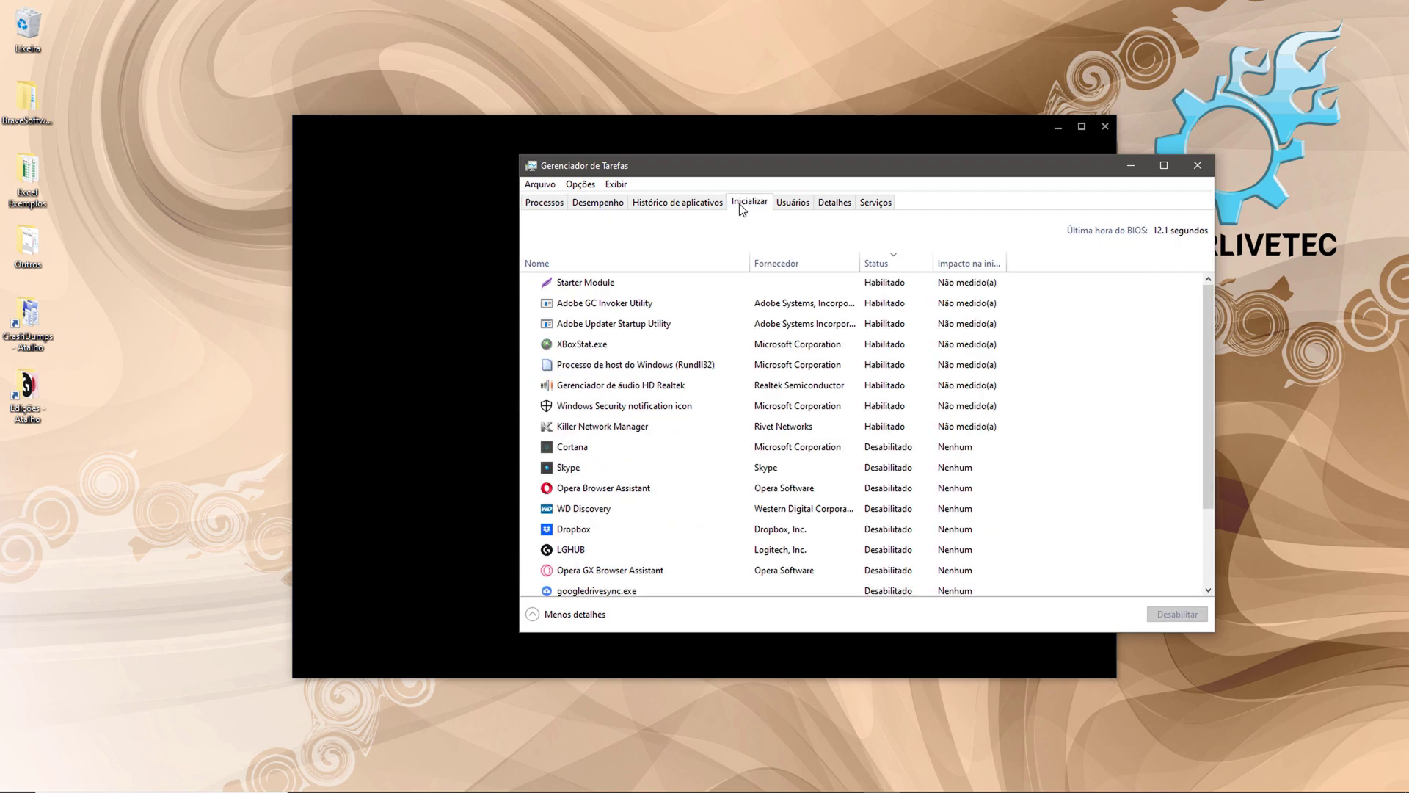
{"action": "left_click", "coordinate": [572, 551]}
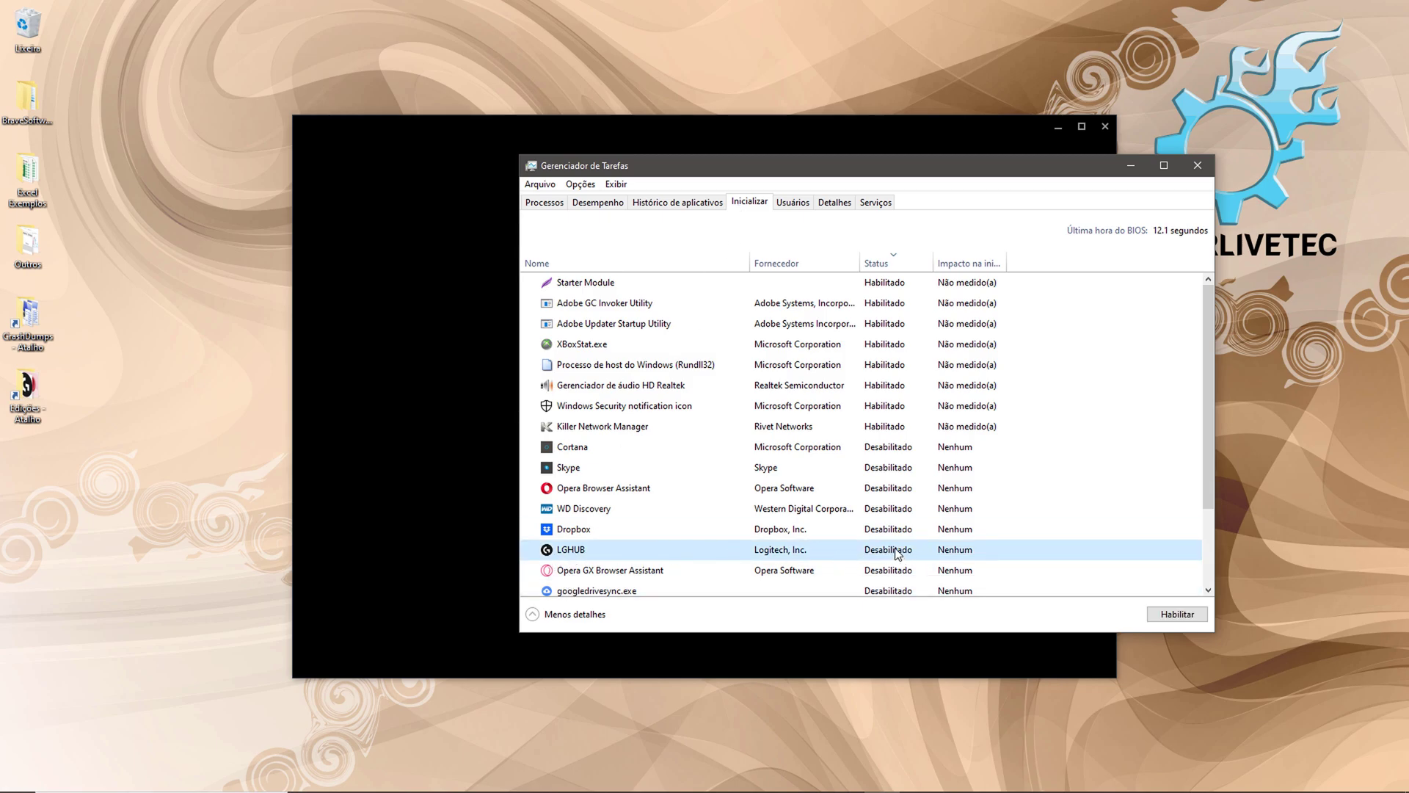
{"action": "right_click", "coordinate": [572, 552]}
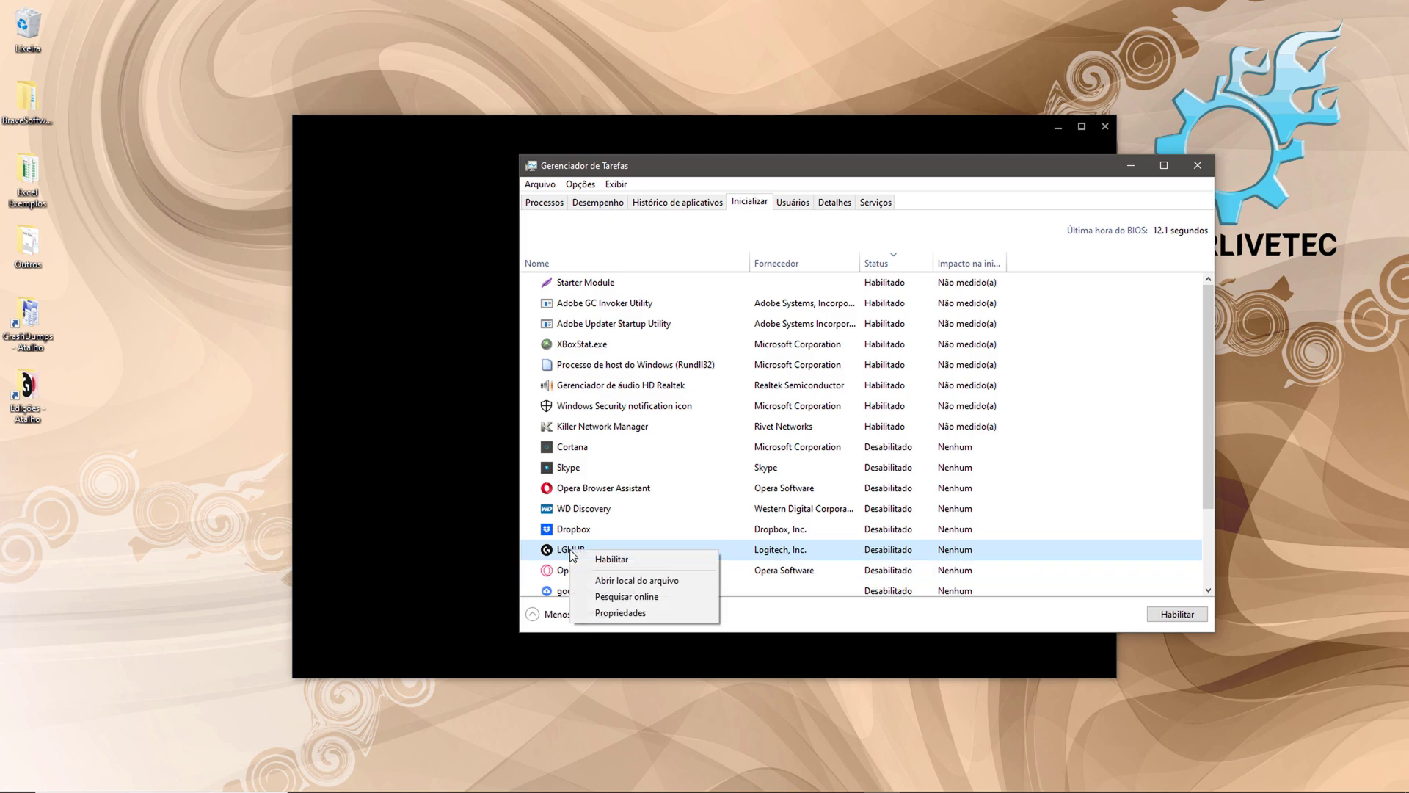
{"action": "left_click", "coordinate": [627, 558]}
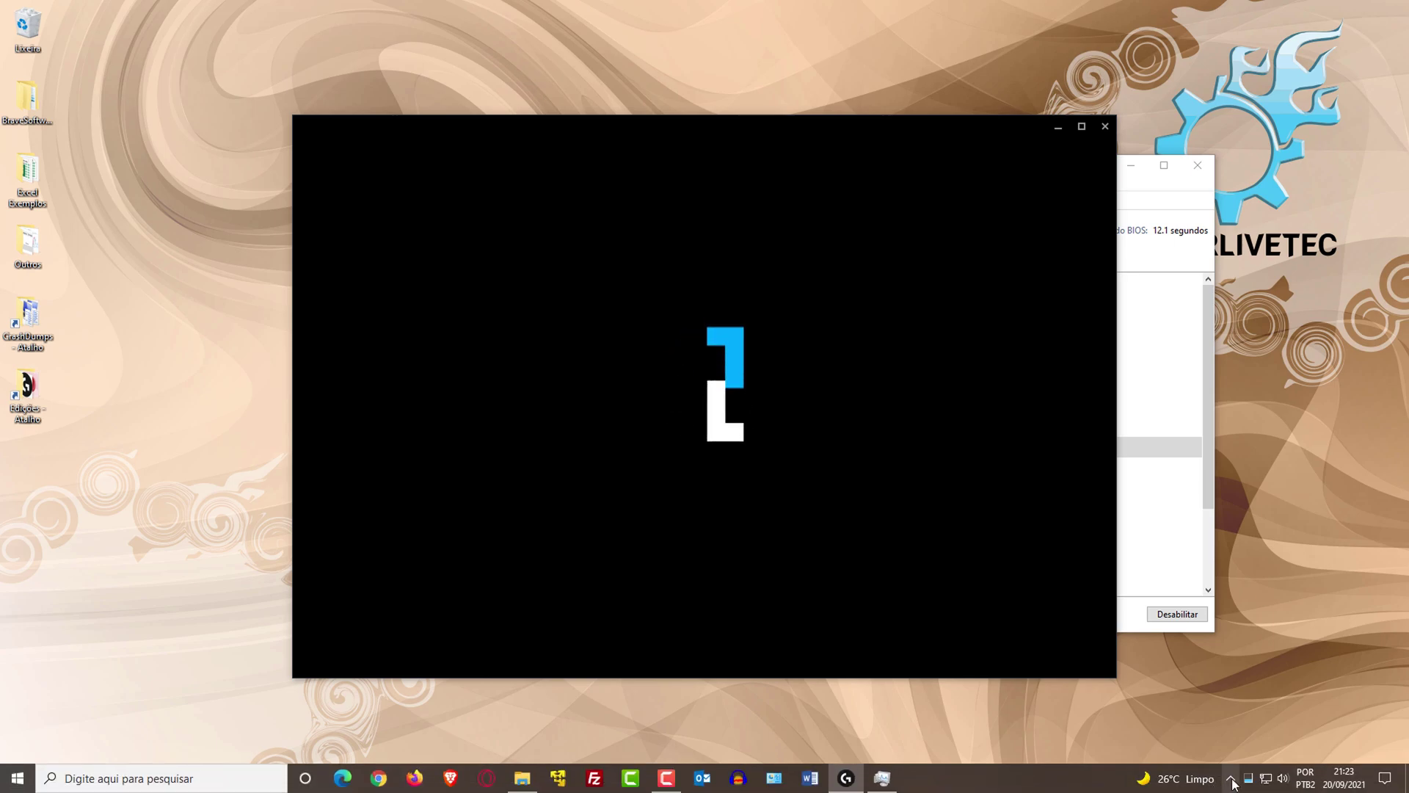
- Quit the running G HUB from its hidden notification-area icon
{"action": "left_click", "coordinate": [1247, 778]}
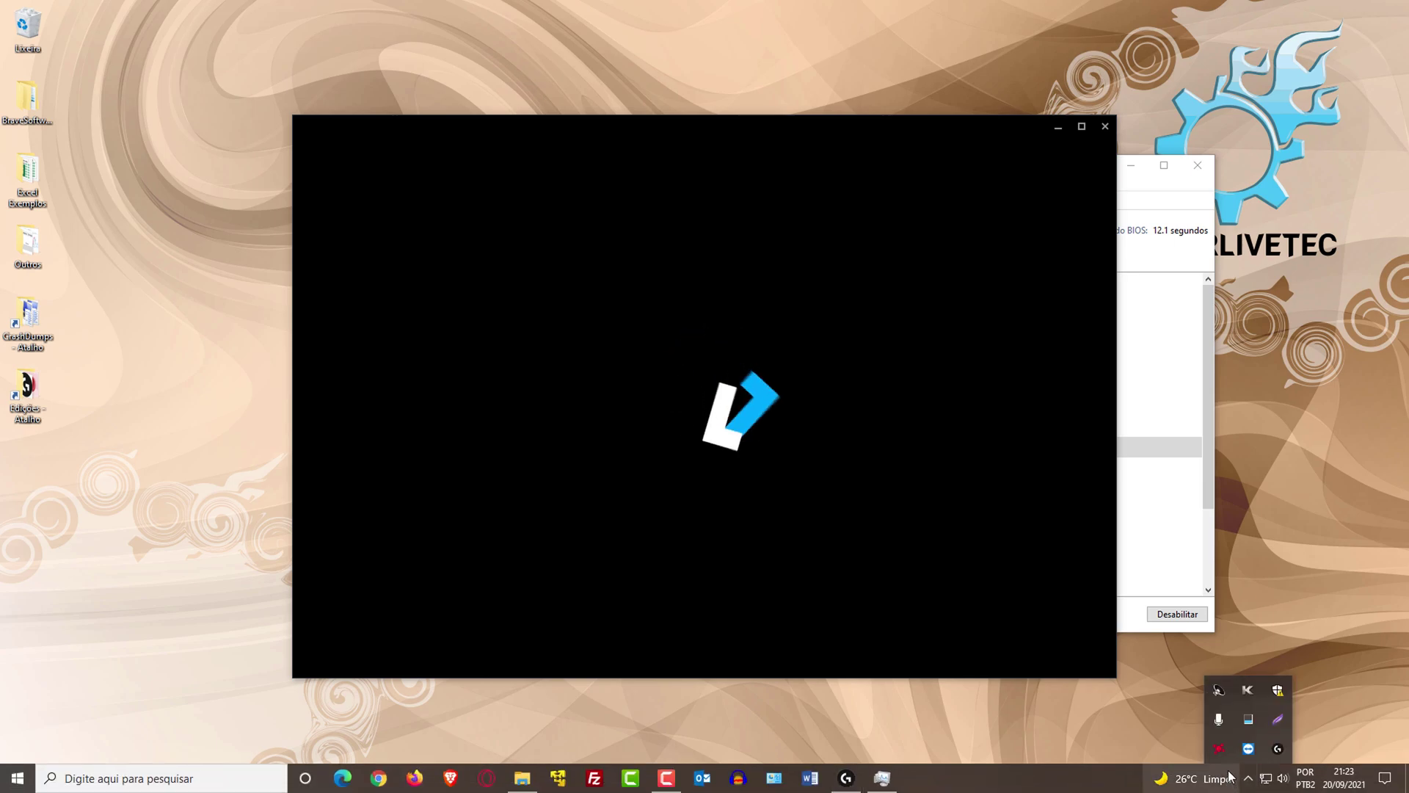
{"action": "right_click", "coordinate": [1279, 751]}
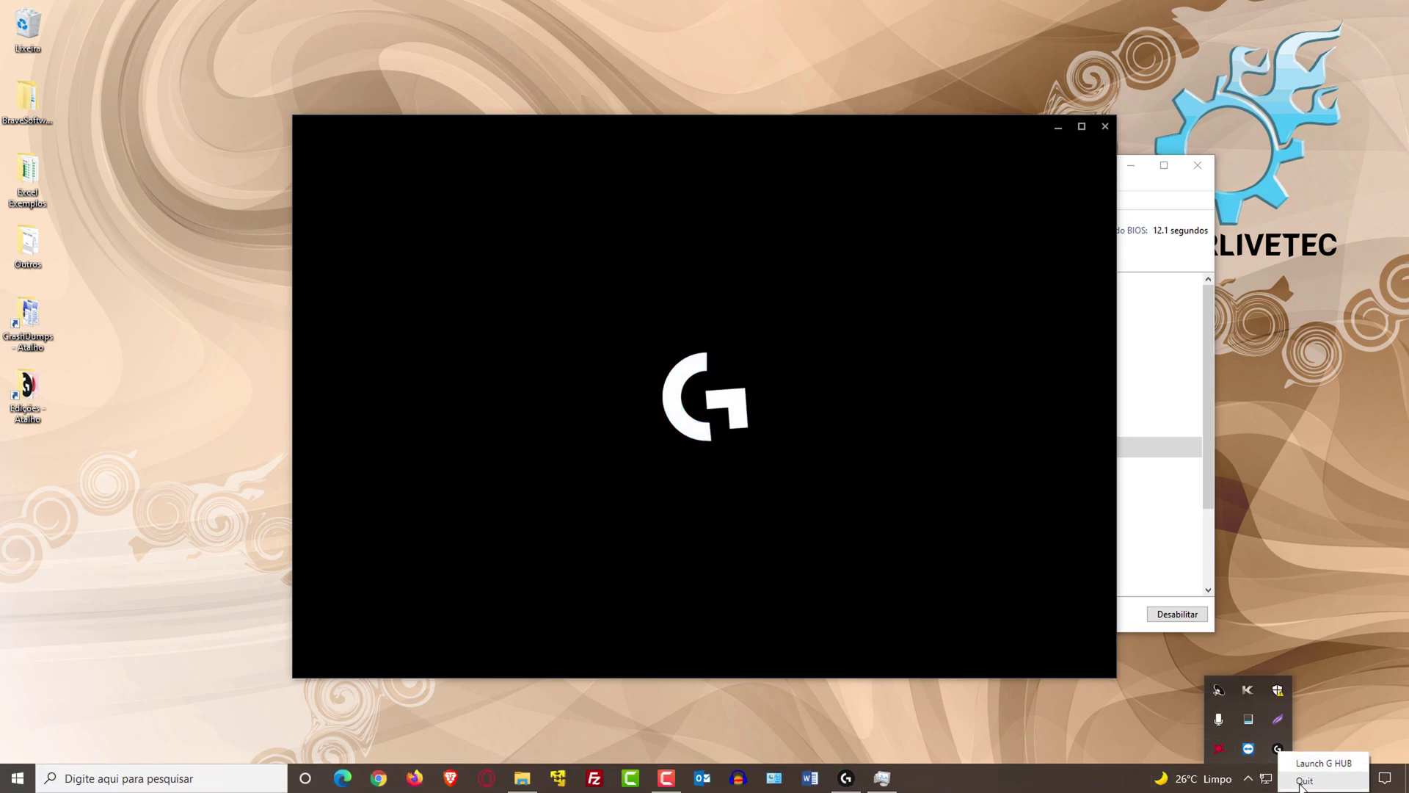
{"action": "left_click", "coordinate": [1304, 781]}
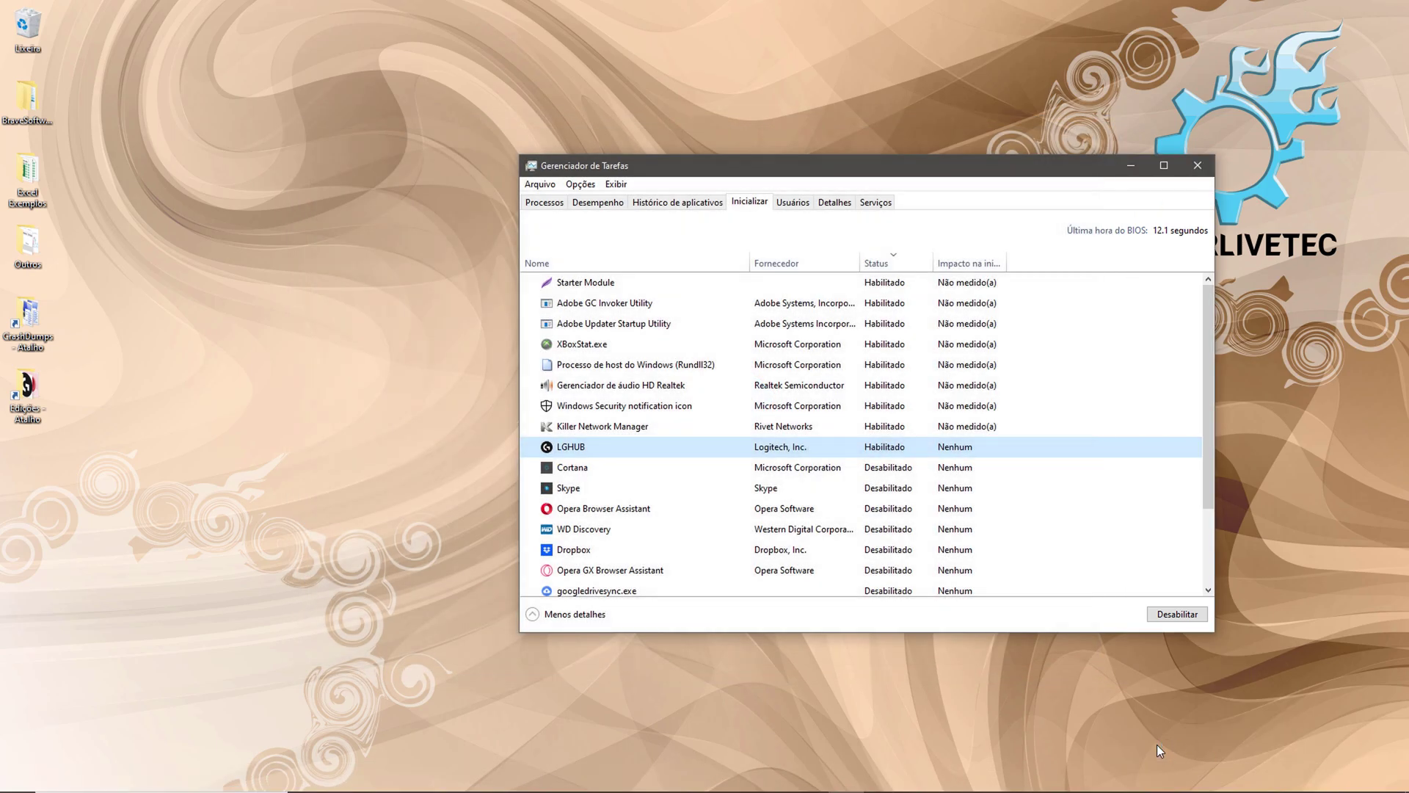
{"action": "left_click", "coordinate": [1143, 738]}
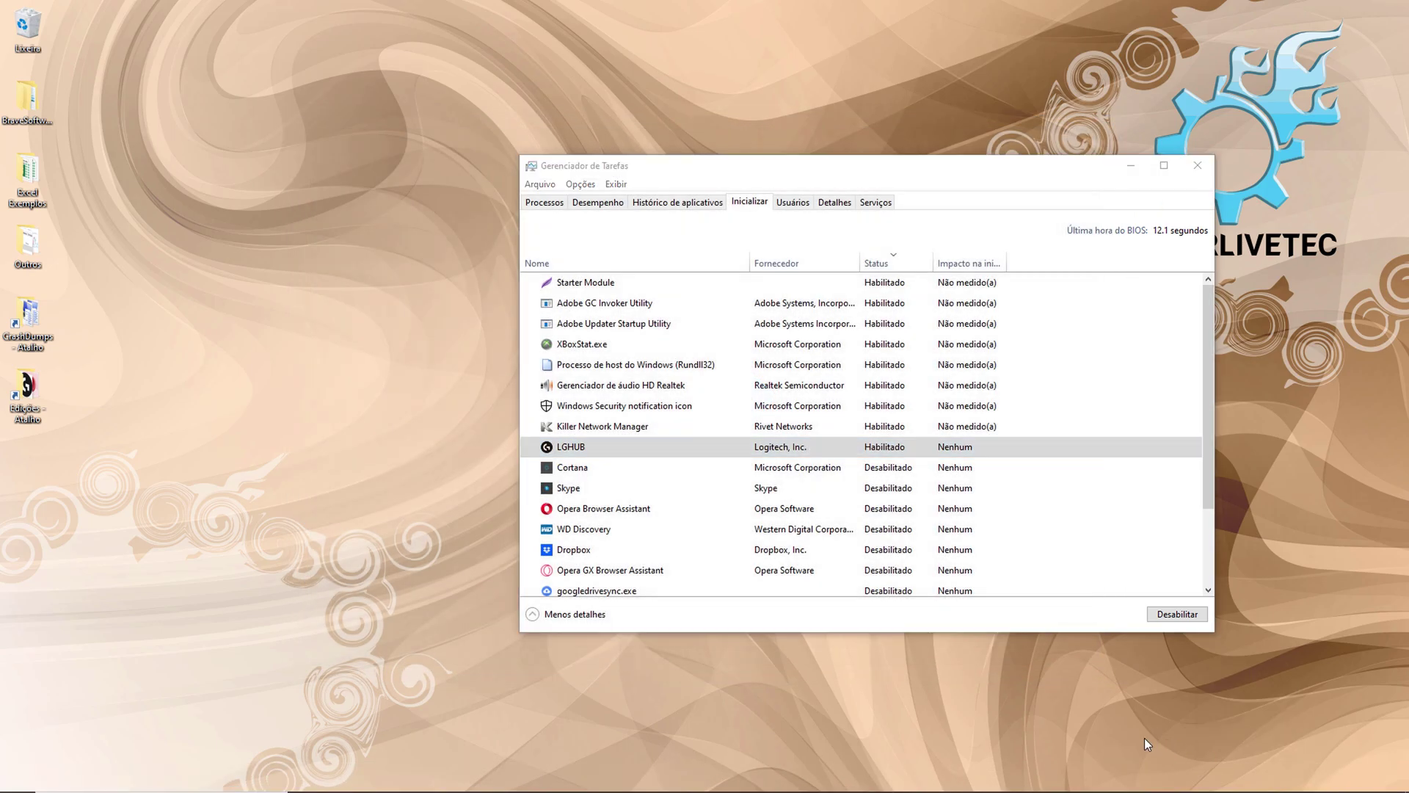
- Relaunch Logitech G HUB from Windows Search by typing 'lo'
{"action": "key", "text": "super"}
{"action": "type", "text": "lo"}
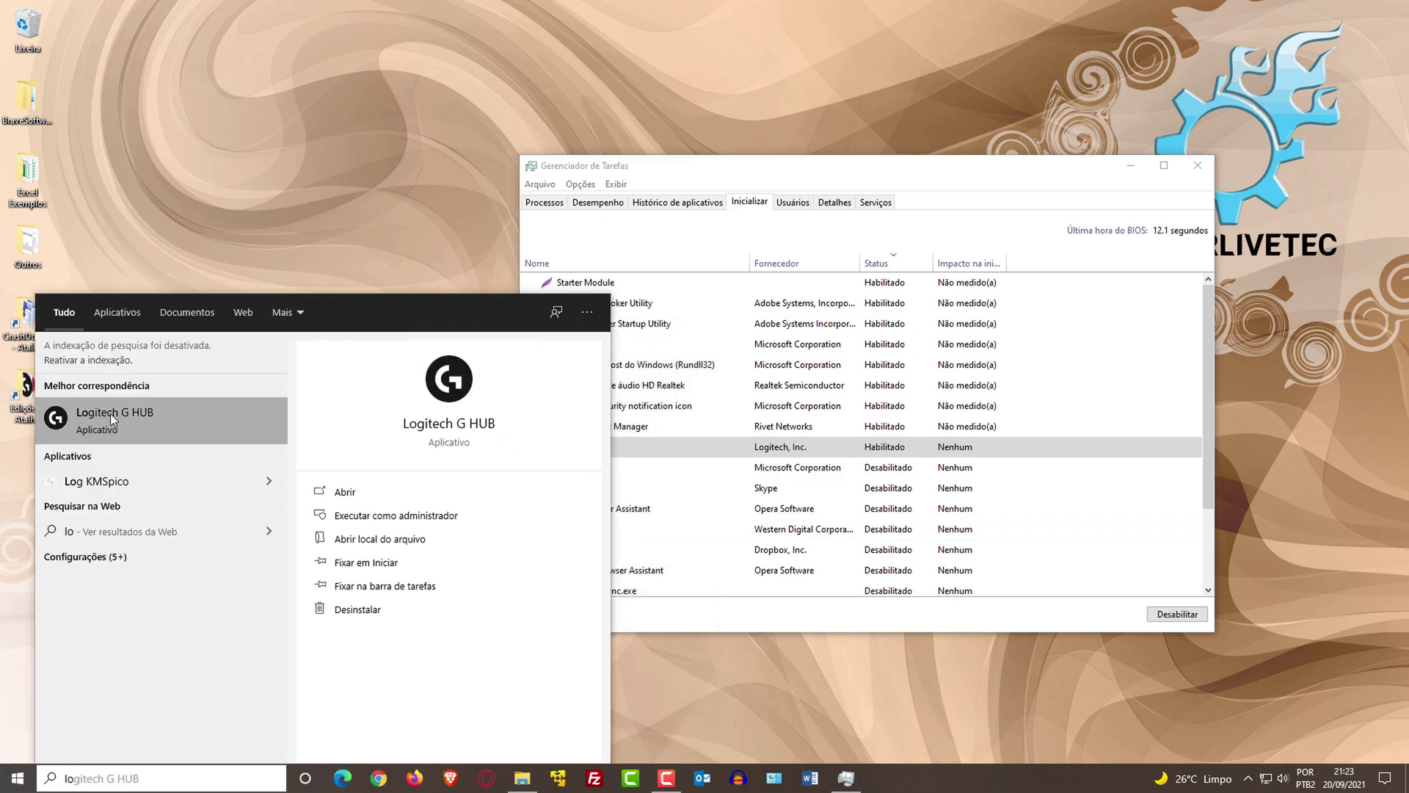
{"action": "key", "text": "Return"}
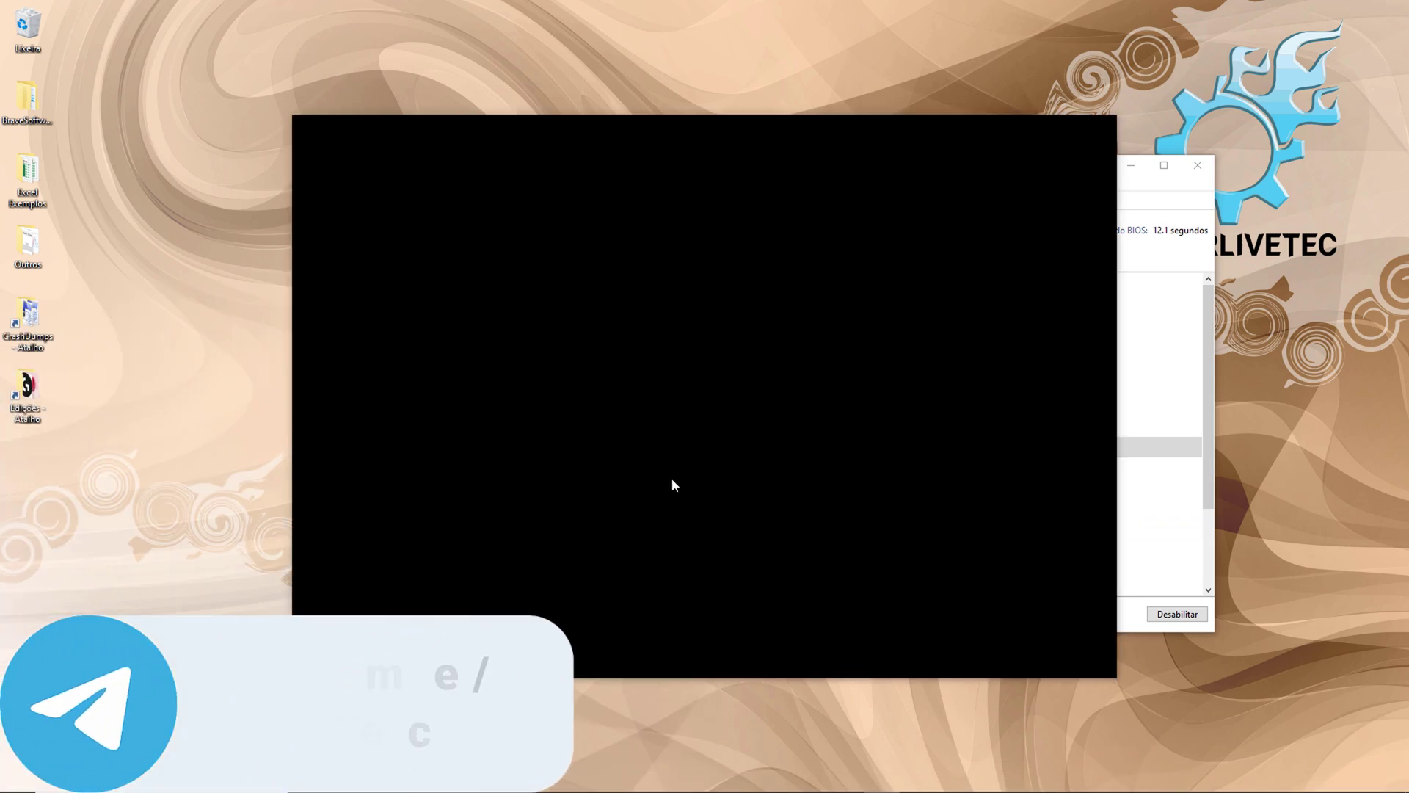